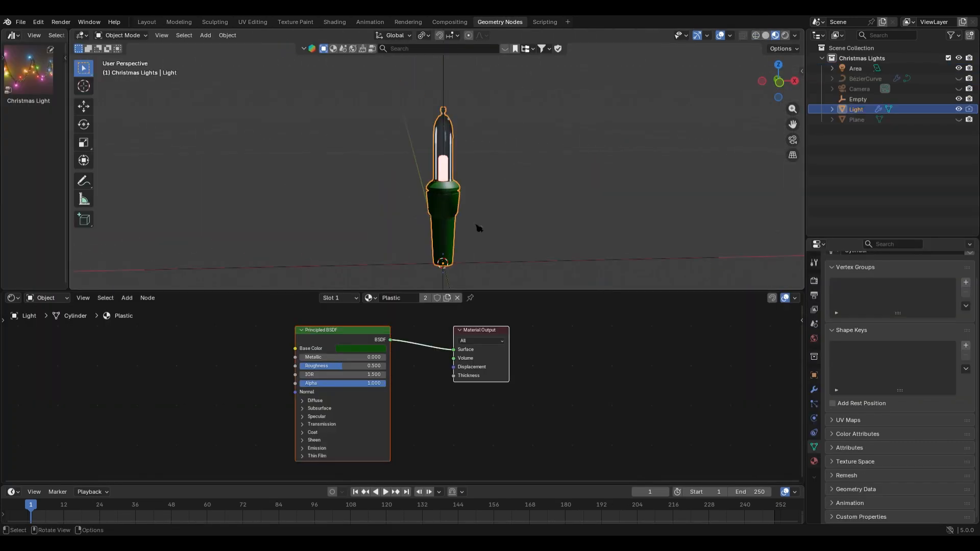
# Examine the light's Plastic, Glass and Emission material node setups, including the Color Ramp driven by the object's random value.
pyautogui.click(509, 230)
pyautogui.click(454, 212)
pyautogui.moveTo(375, 365); pyautogui.dragTo(427, 377, button='middle')
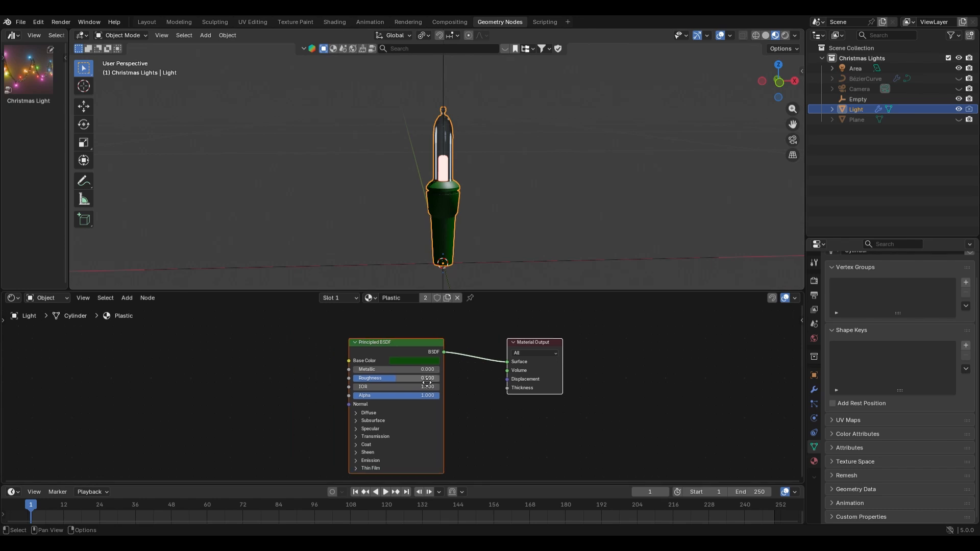
pyautogui.scroll(2, 419, 371)
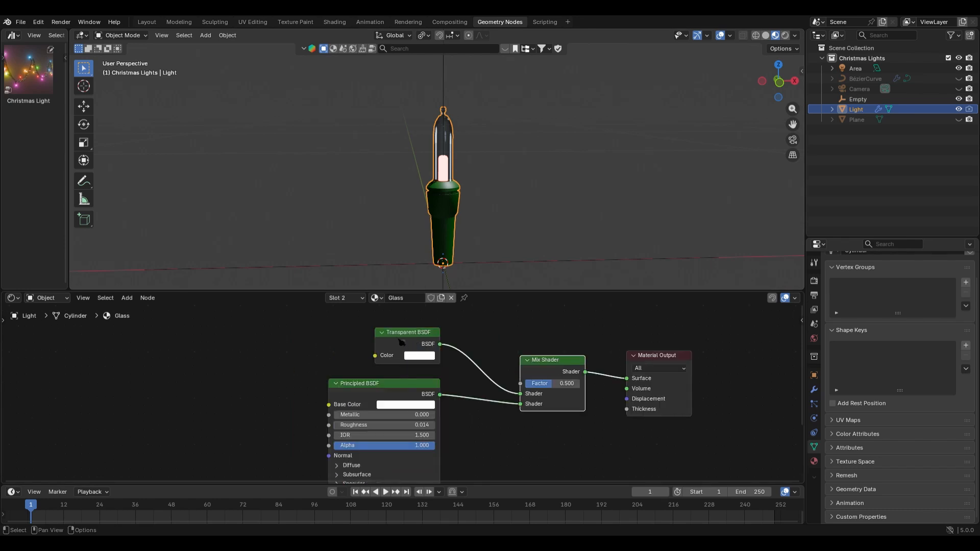
pyautogui.click(401, 342)
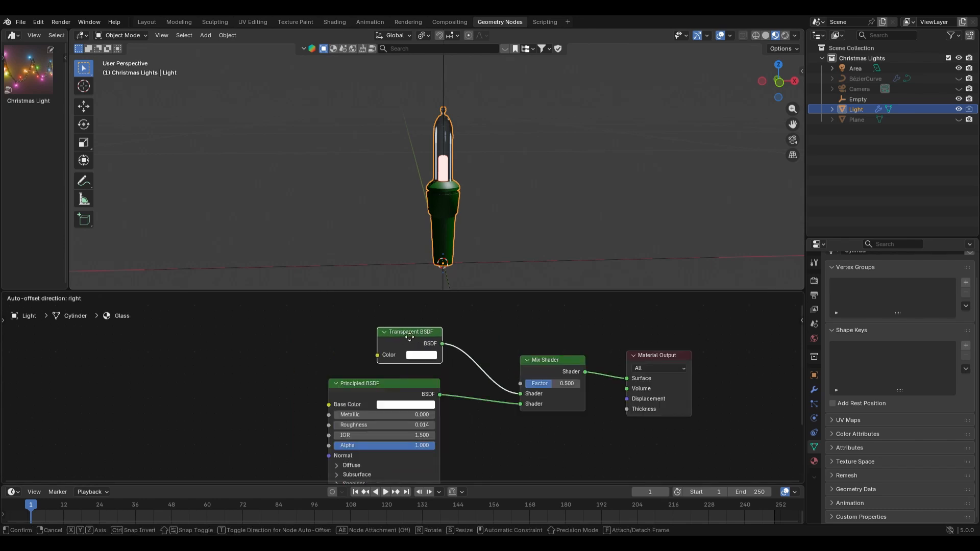
pyautogui.click(383, 384)
pyautogui.moveTo(383, 383); pyautogui.dragTo(394, 388)
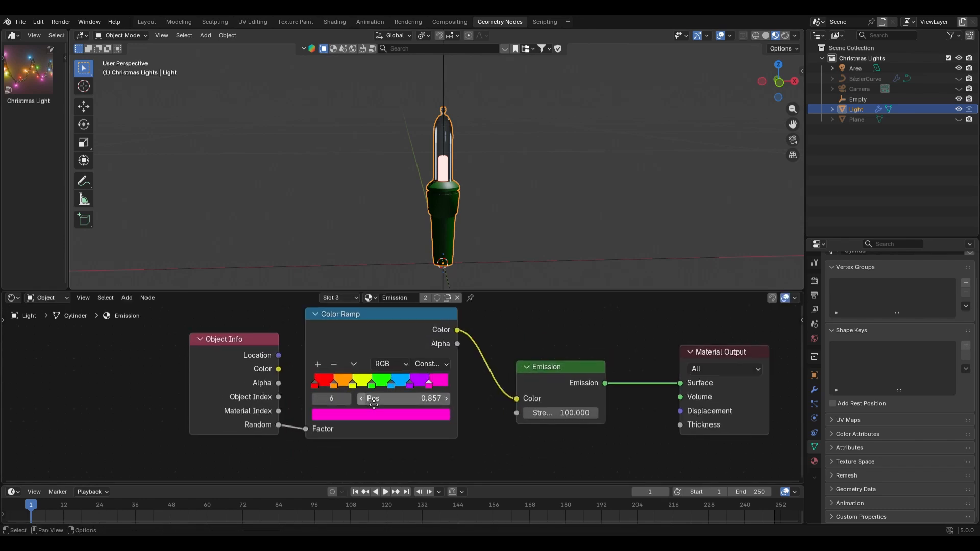
pyautogui.moveTo(374, 405); pyautogui.dragTo(446, 409, button='middle')
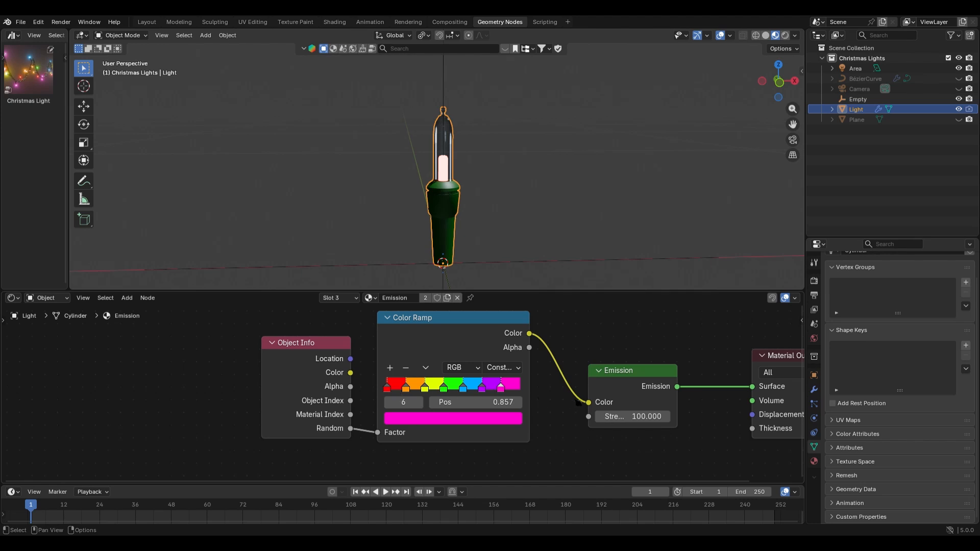
pyautogui.moveTo(578, 402); pyautogui.dragTo(360, 430, button='middle')
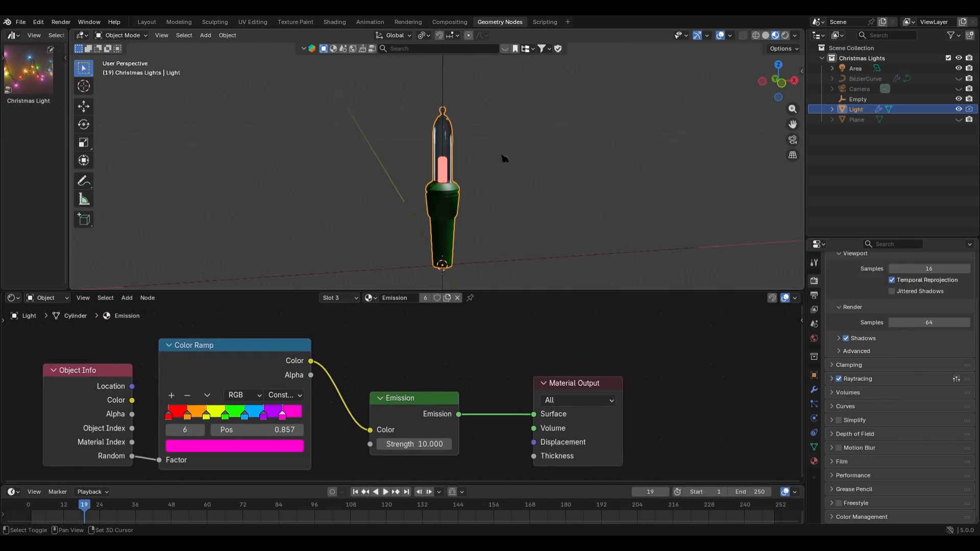
# Duplicate the light several times, placing the copies on both sides of the original.
pyautogui.hotkey('shift', 'd')
pyautogui.click(620, 151)
pyautogui.hotkey('shift', 'd')
pyautogui.click(561, 152)
pyautogui.hotkey('shift', 'd')
pyautogui.click(381, 141)
pyautogui.hotkey('shift', 'd')
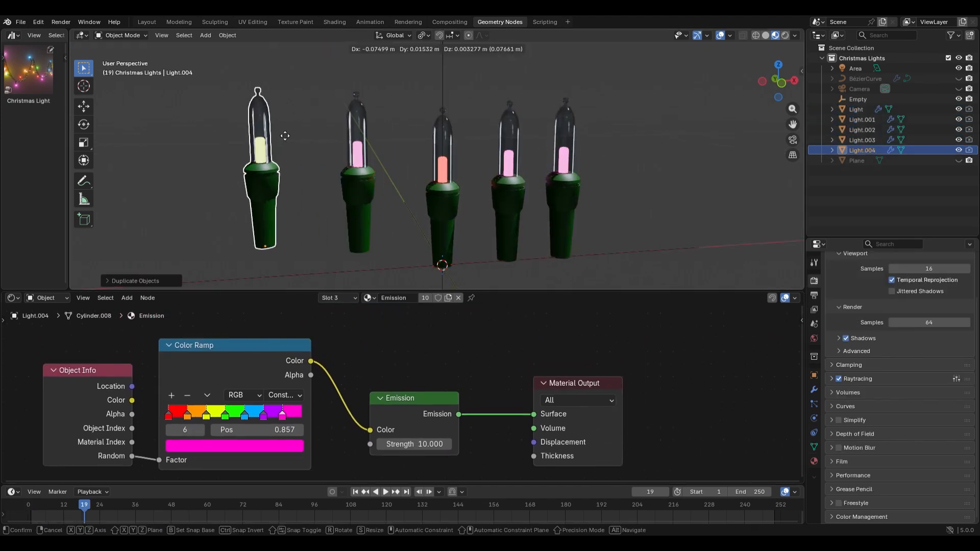
pyautogui.click(285, 136)
pyautogui.hotkey('shift', 'd')
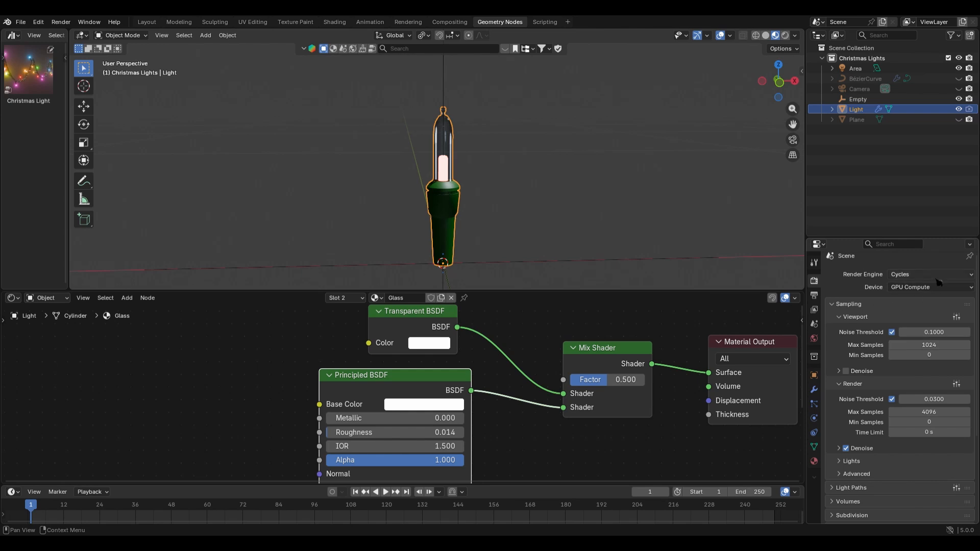
# Set the render engine to EEVEE and the Glass material's render method to Blended.
pyautogui.click(939, 282)
pyautogui.click(913, 290)
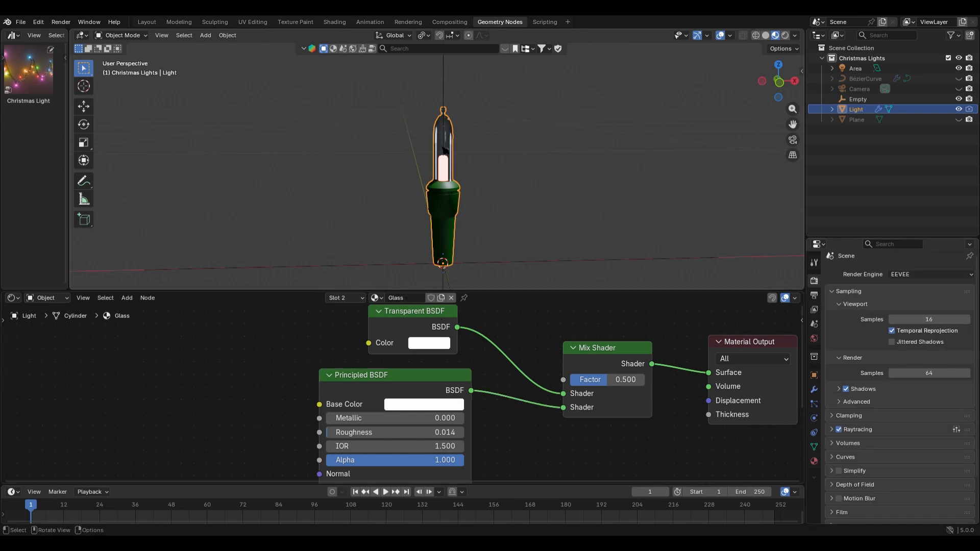
pyautogui.click(815, 463)
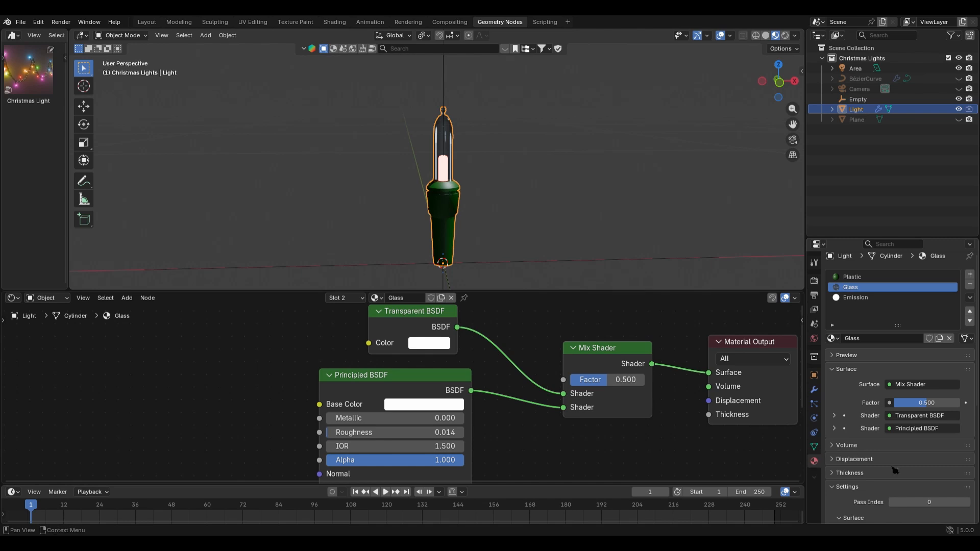
pyautogui.scroll(-8, 895, 470)
pyautogui.click(917, 440)
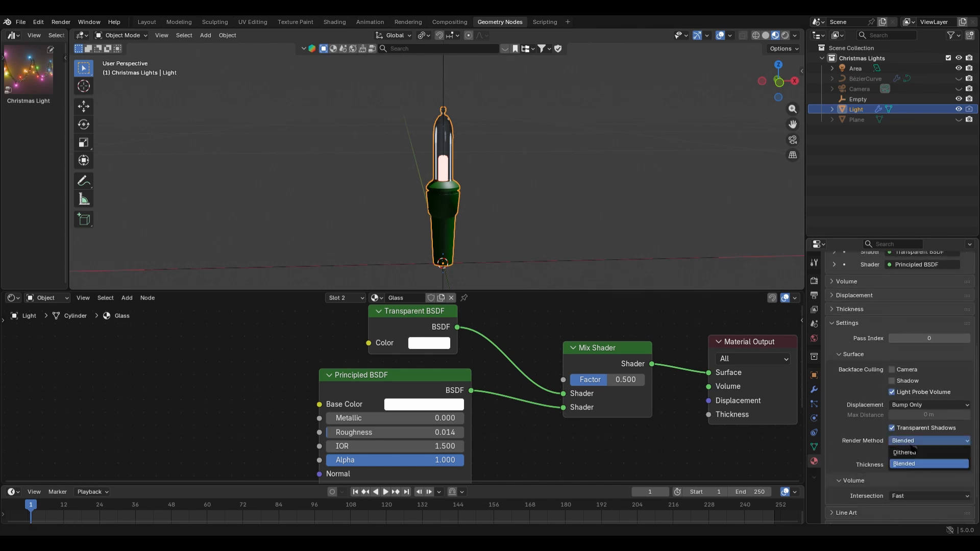
pyautogui.click(903, 464)
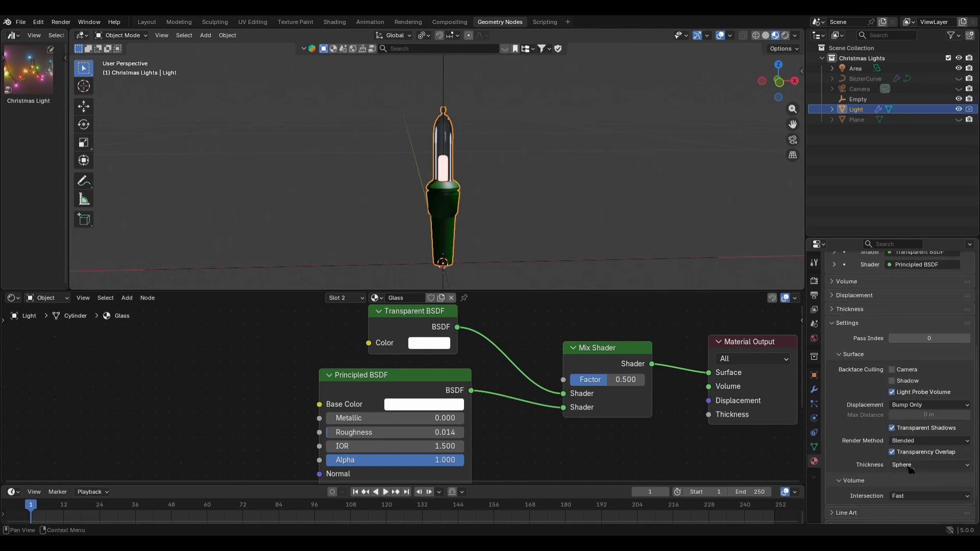
pyautogui.click(817, 285)
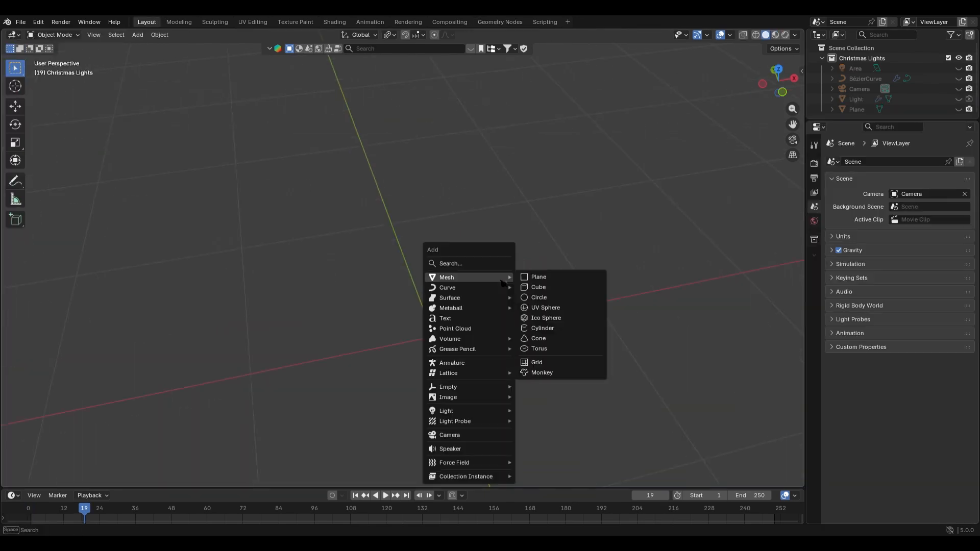
# Add a Bézier curve and straighten it along X, rotating the first point's handles by 45 degrees and extending the end point.
pyautogui.click(536, 274)
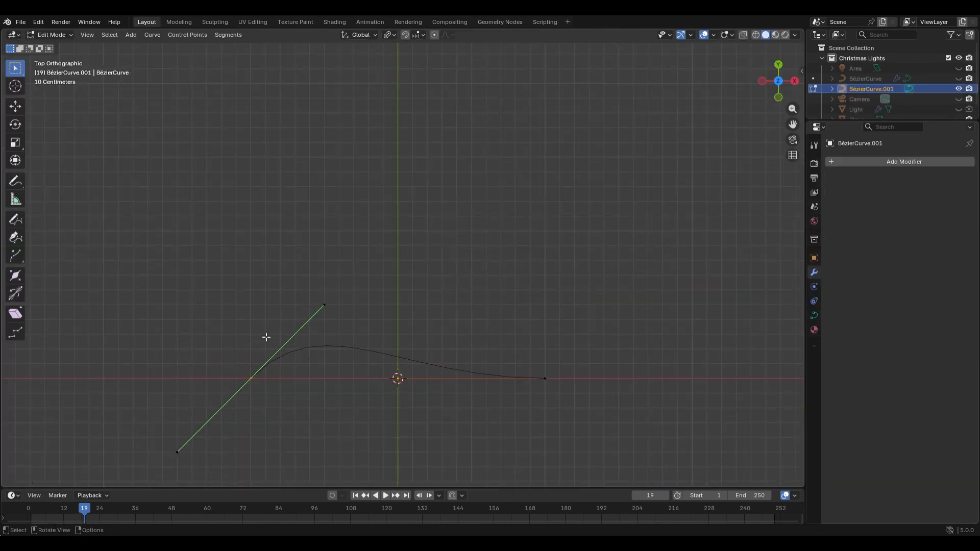
pyautogui.write('r45')
pyautogui.click(545, 378)
pyautogui.press('g')
pyautogui.press('x')
pyautogui.click(751, 358)
# Subdivide the whole straight curve with one cut per segment.
pyautogui.press('a')
pyautogui.rightClick(476, 259)
pyautogui.click(475, 259)
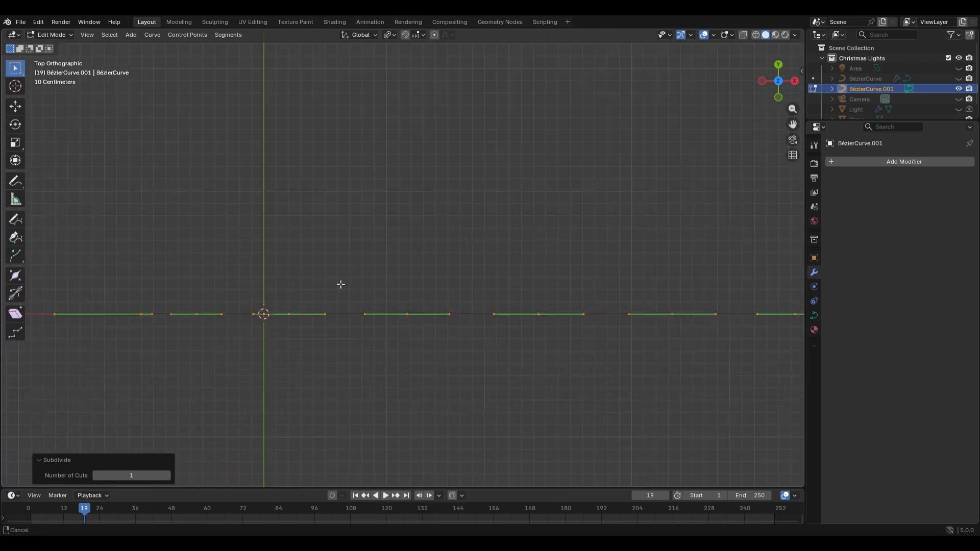
# Lower every second control point of the curve by about 0.89 m along Z.
pyautogui.click(197, 304)
pyautogui.keyDown('shift'); pyautogui.click(408, 305); pyautogui.keyUp('shift')
pyautogui.keyDown('shift'); pyautogui.click(667, 305); pyautogui.keyUp('shift')
pyautogui.click(780, 83)
pyautogui.scroll(-3, 550, 278)
pyautogui.keyDown('shift'); pyautogui.click(549, 278); pyautogui.keyUp('shift')
pyautogui.click(778, 97)
pyautogui.press('g')
pyautogui.press('z')
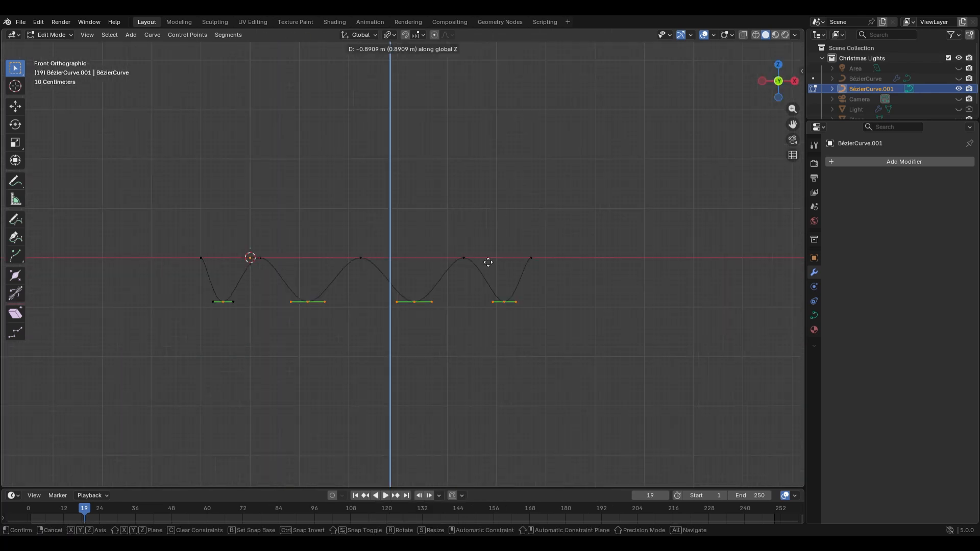
pyautogui.click(488, 262)
# Widen the curve's dips by scaling up the lower points' handles about their individual origins.
pyautogui.click(389, 35)
pyautogui.click(420, 82)
pyautogui.scroll(3, 423, 273)
pyautogui.press('s')
pyautogui.click(587, 225)
# Sharpen the curve's peaks by scaling down the handles of the upper control points.
pyautogui.click(265, 220)
pyautogui.keyDown('shift'); pyautogui.click(440, 220); pyautogui.keyUp('shift')
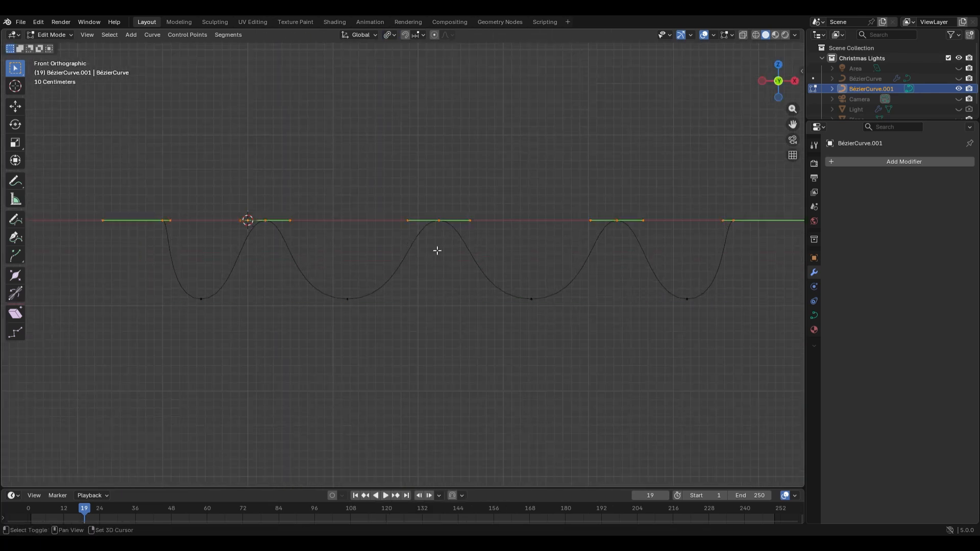
pyautogui.press('s')
pyautogui.click(467, 204)
# Extrude both end points of the curve outward along X to form straight end sections.
pyautogui.click(160, 225)
pyautogui.press('e')
pyautogui.press('x')
pyautogui.click(79, 241)
pyautogui.keyDown('shift'); pyautogui.moveTo(551, 230); pyautogui.dragTo(377, 241, button='middle'); pyautogui.keyUp('shift')
pyautogui.click(507, 238)
pyautogui.press('e')
pyautogui.press('x')
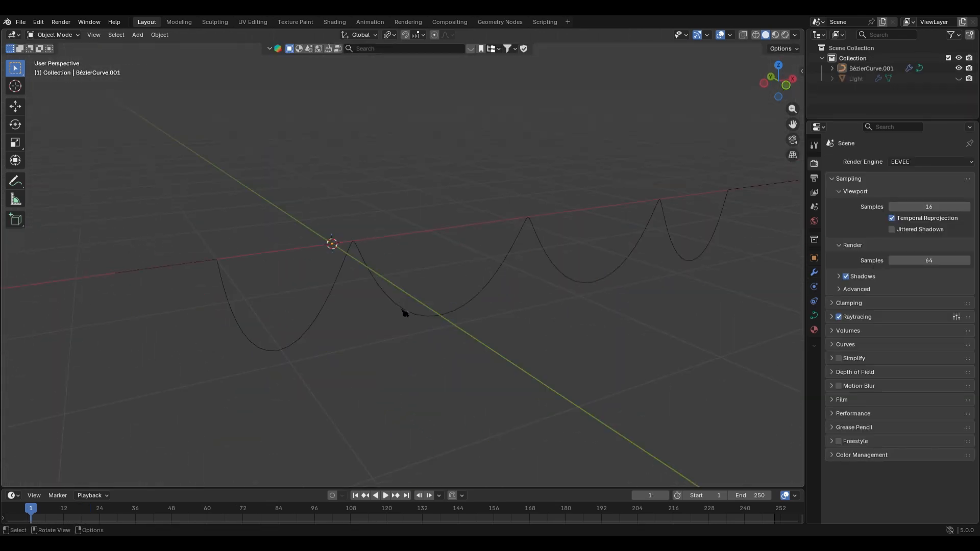
# Create a new geometry node group on the curve and name it Procedural Lights.
pyautogui.click(405, 313)
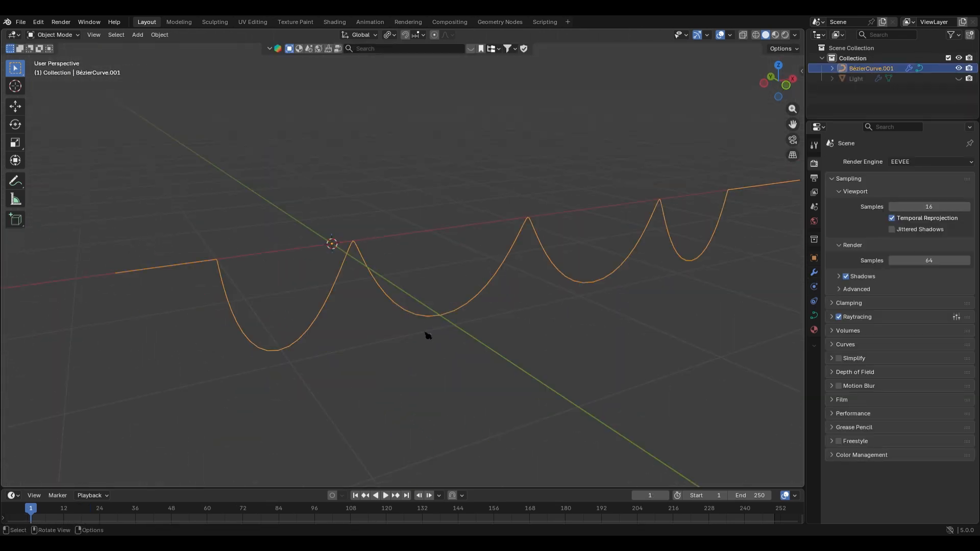
pyautogui.click(498, 24)
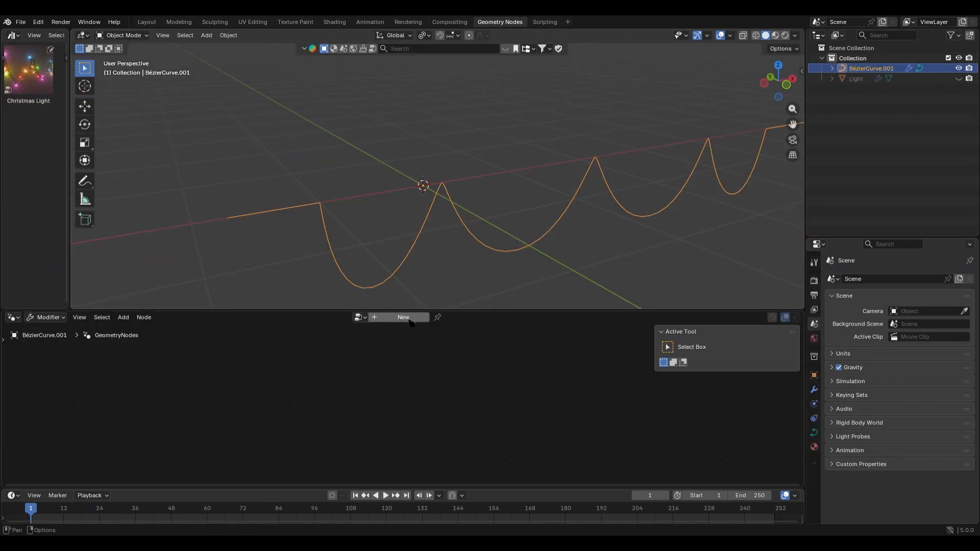
pyautogui.click(406, 318)
pyautogui.click(397, 317)
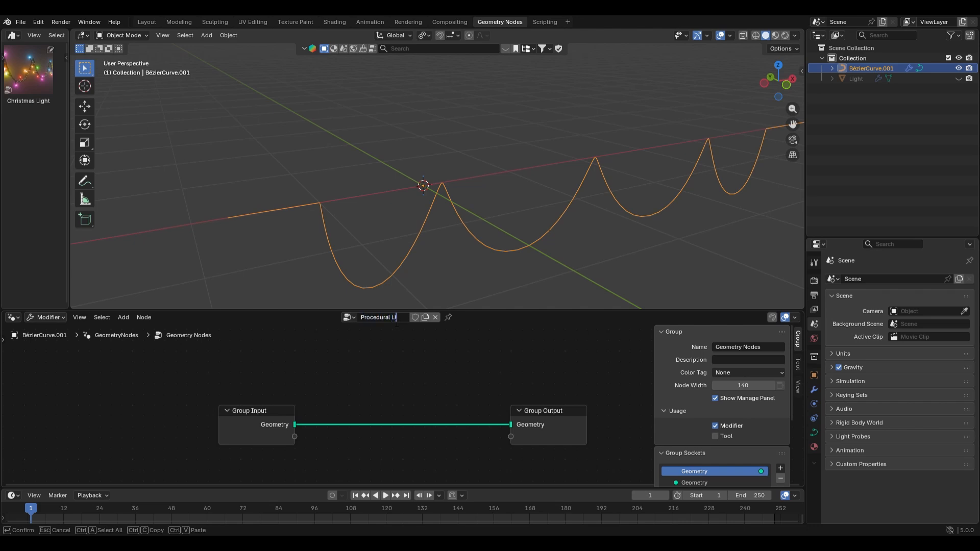
pyautogui.write('Procedural Lights')
pyautogui.press('Return')
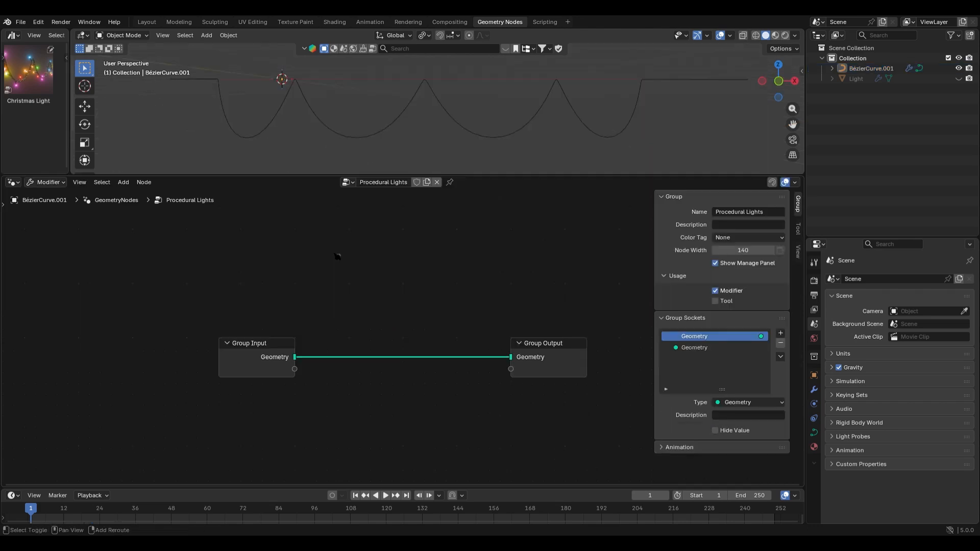
# Add a Curve Circle node with resolution 8 and connect its curve to the Group Output.
pyautogui.hotkey('shift', 'a')
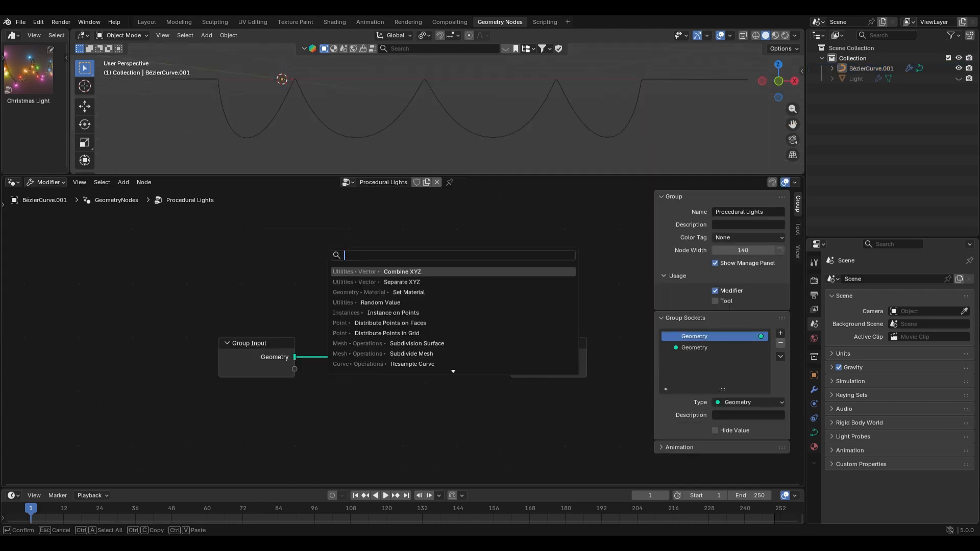
pyautogui.write('curve cir')
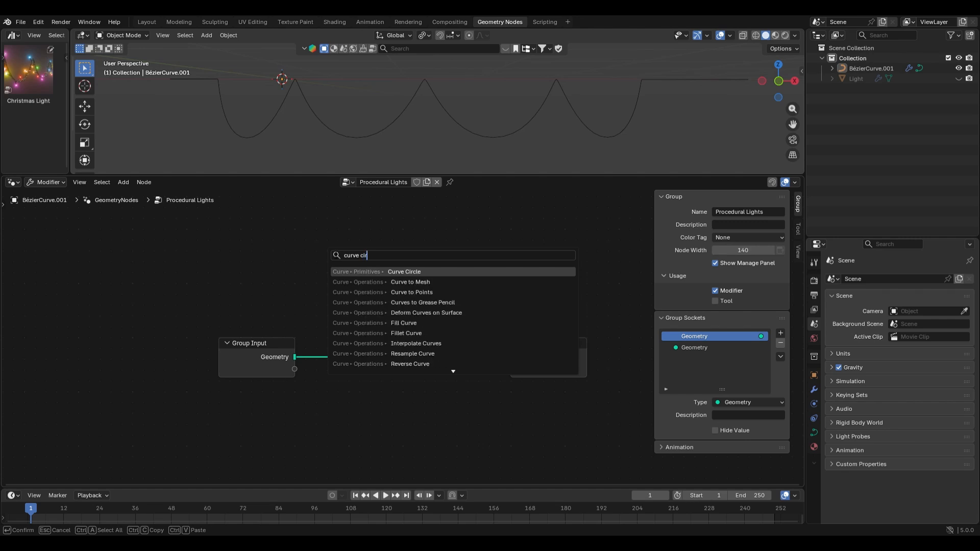
pyautogui.press('Return')
pyautogui.click(316, 340)
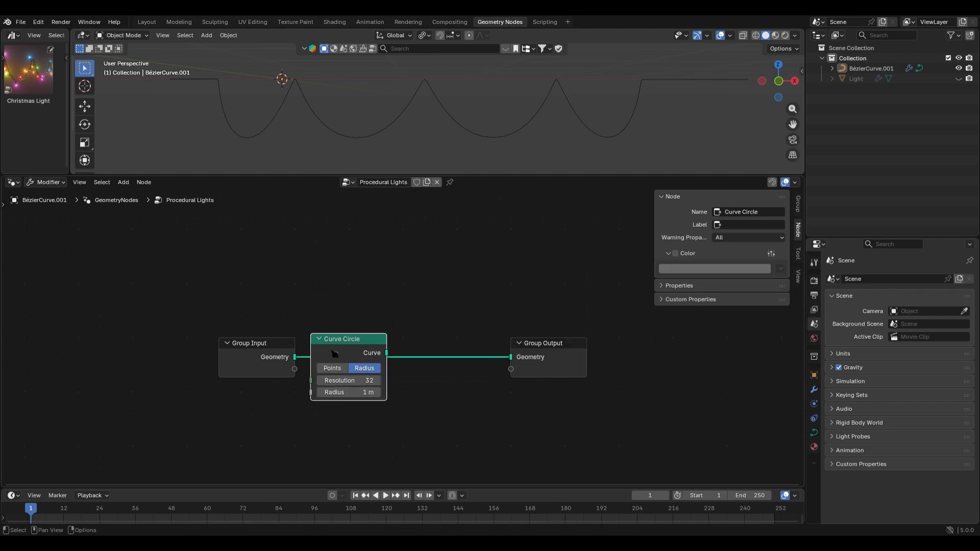
pyautogui.doubleClick(366, 382)
pyautogui.write('8')
pyautogui.press('Return')
pyautogui.moveTo(512, 361); pyautogui.dragTo(511, 359)
pyautogui.keyDown('shift'); pyautogui.moveTo(308, 58); pyautogui.dragTo(412, 104, button='middle'); pyautogui.keyUp('shift')
pyautogui.moveTo(413, 104); pyautogui.dragTo(419, 106, button='middle')
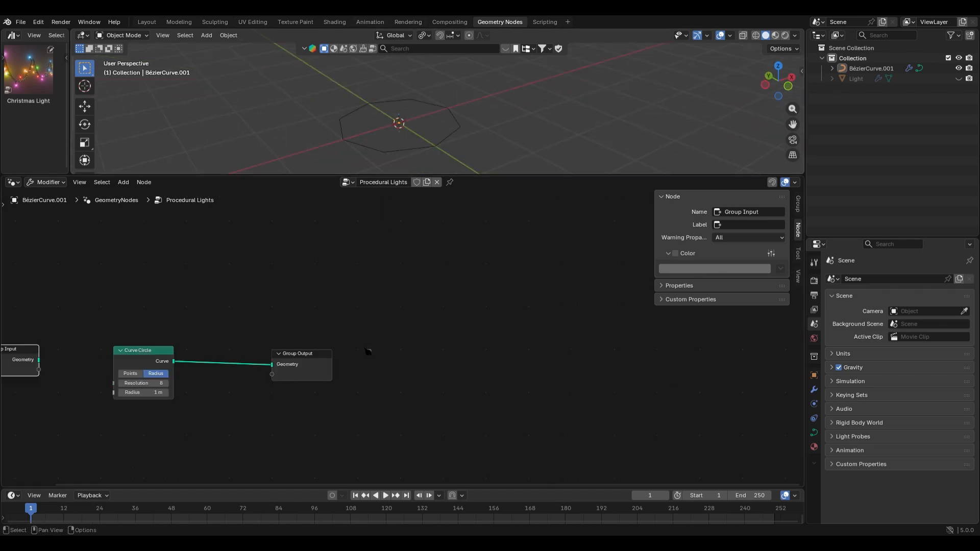
# Insert a Transform Geometry node between Curve Circle and Group Output, and duplicate it with its link to the circle kept.
pyautogui.moveTo(446, 311); pyautogui.dragTo(325, 380)
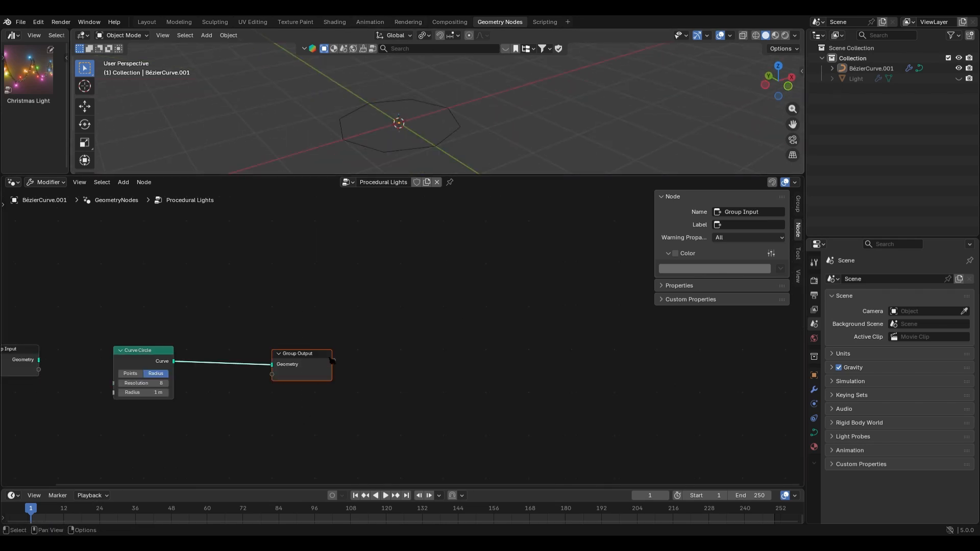
pyautogui.moveTo(400, 345); pyautogui.dragTo(522, 340)
pyautogui.click(335, 271)
pyautogui.hotkey('shift', 'a')
pyautogui.click(335, 271)
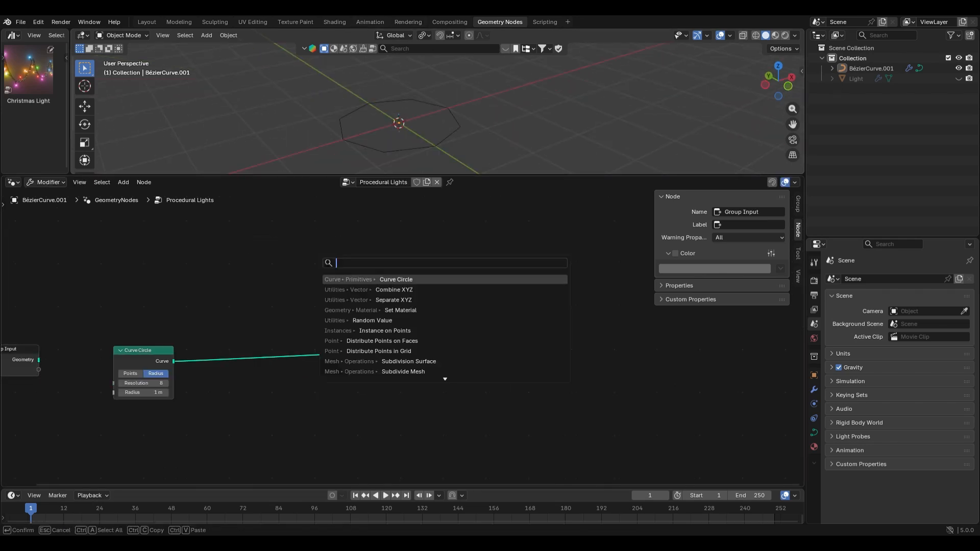
pyautogui.write('tra')
pyautogui.press('Return')
pyautogui.click(294, 284)
pyautogui.hotkey('ctrl', 'shift', 'd')
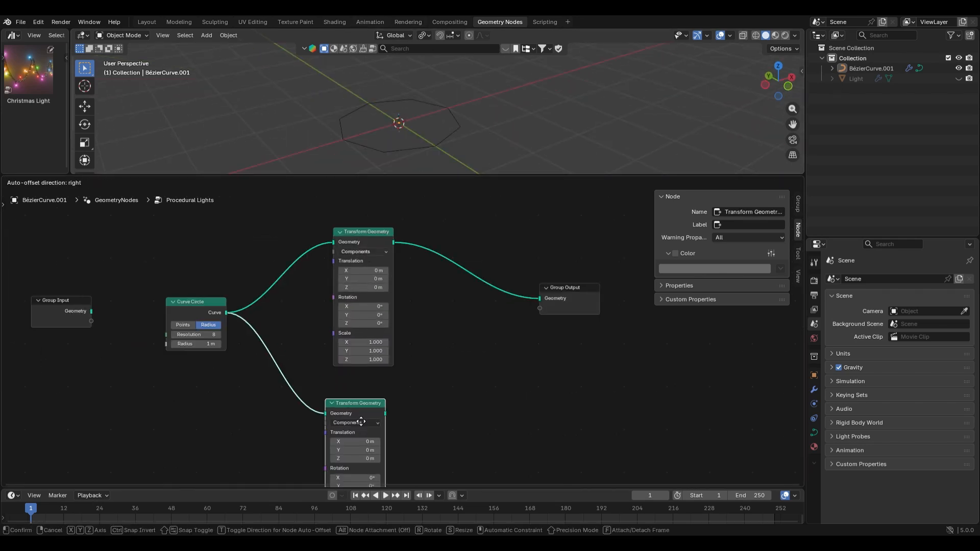
pyautogui.click(361, 422)
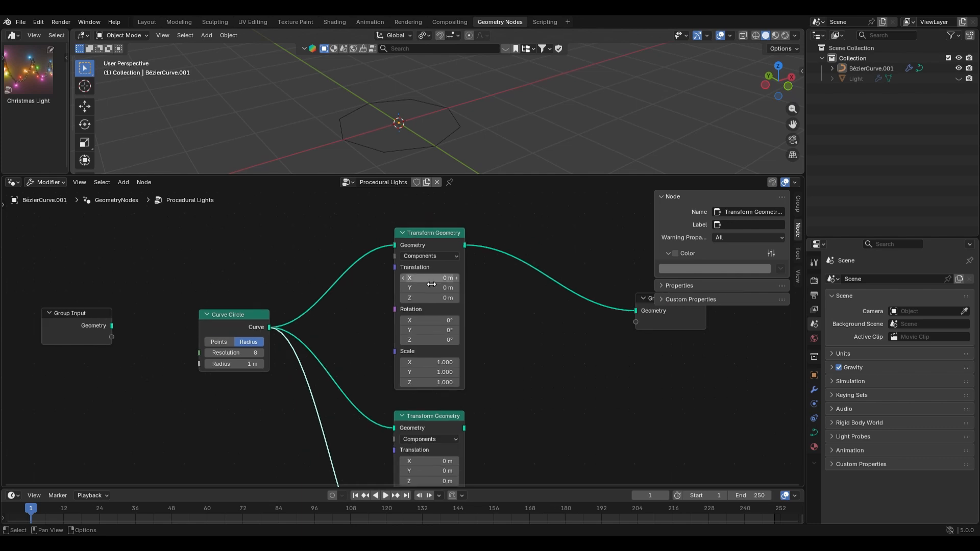
# Offset the joined circle copies from one another through their Transform Geometry translations, setting the third to Y 1 m.
pyautogui.moveTo(406, 273); pyautogui.dragTo(434, 273)
pyautogui.moveTo(406, 286); pyautogui.dragTo(383, 285)
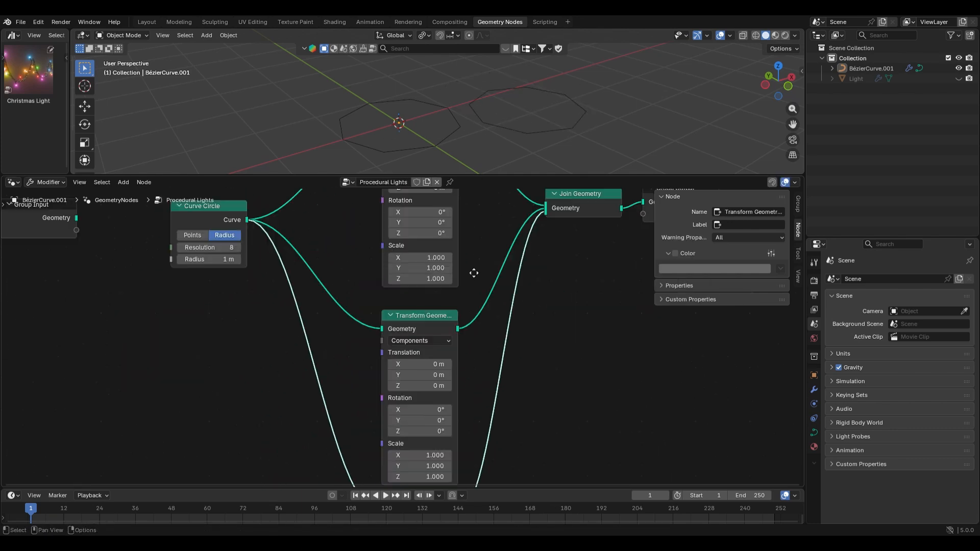
pyautogui.moveTo(424, 339); pyautogui.dragTo(398, 339)
pyautogui.moveTo(424, 352); pyautogui.dragTo(403, 352)
pyautogui.moveTo(404, 353); pyautogui.dragTo(395, 352)
pyautogui.moveTo(459, 354); pyautogui.dragTo(431, 355)
pyautogui.moveTo(431, 355); pyautogui.dragTo(430, 355)
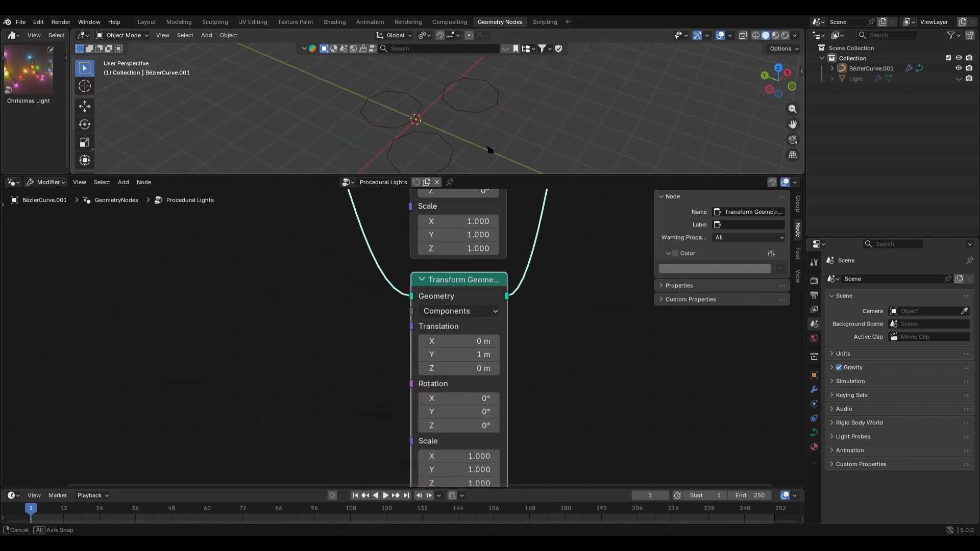
# Fine-tune the circle translations, with the first at X 2.1 m, Y -0.8 m and the second at X -1.2 m, Y -1 m.
pyautogui.scroll(-7, 488, 278)
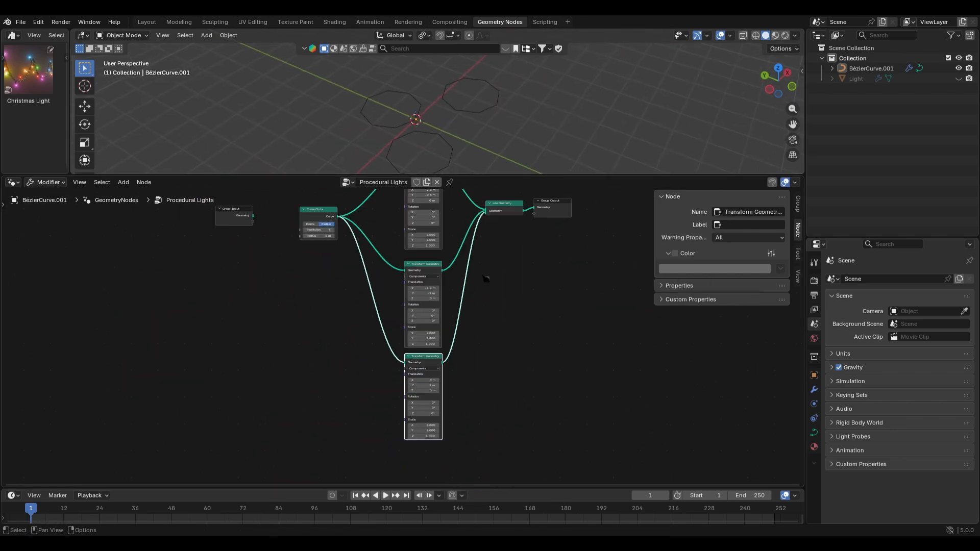
pyautogui.moveTo(488, 278); pyautogui.dragTo(486, 367, button='middle')
pyautogui.scroll(7, 482, 357)
pyautogui.moveTo(415, 274); pyautogui.dragTo(443, 274)
pyautogui.moveTo(416, 287); pyautogui.dragTo(398, 286)
pyautogui.moveTo(408, 340)
pyautogui.mouseDown()
pyautogui.moveTo(391, 340)
pyautogui.moveTo(396, 351)
pyautogui.mouseUp()
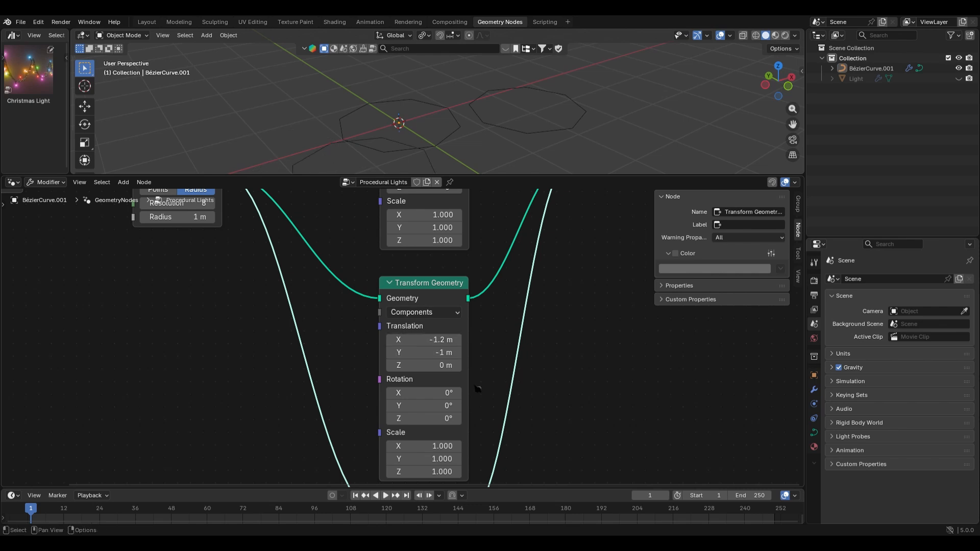
pyautogui.moveTo(450, 350); pyautogui.dragTo(459, 350)
pyautogui.moveTo(459, 351); pyautogui.dragTo(462, 350)
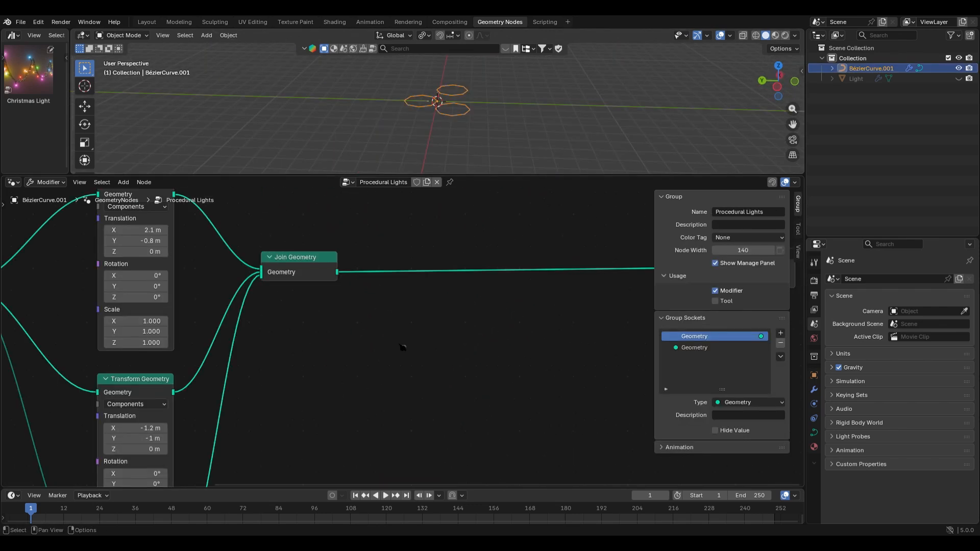
# Insert a Transform Geometry node on the link between Join Geometry and the Group Output.
pyautogui.hotkey('shift', 'a')
pyautogui.write('trans')
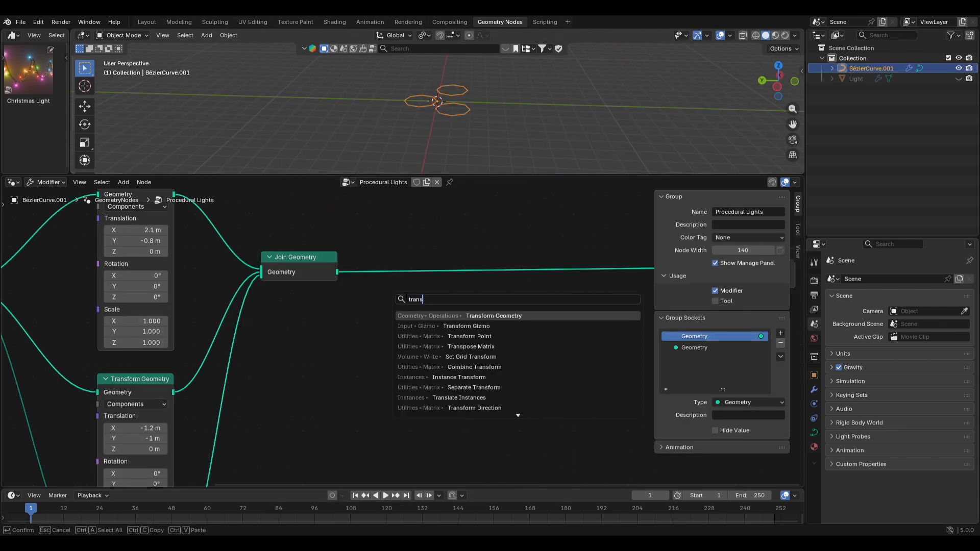
pyautogui.press('Return')
pyautogui.click(400, 249)
# Add a Value node set to 0.005 and connect it to the Scale of the Transform Geometry after Join Geometry.
pyautogui.hotkey('shift', 'a')
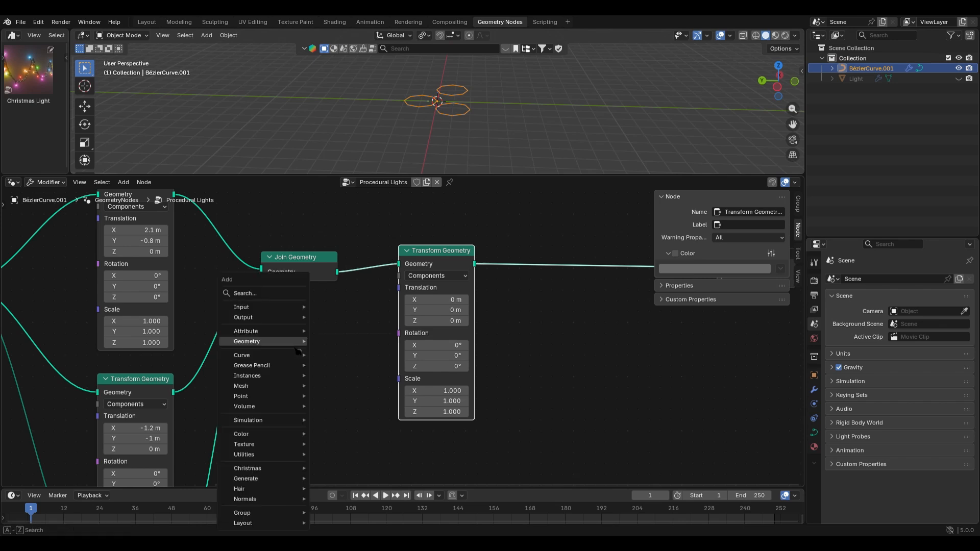
pyautogui.write('value')
pyautogui.press('Return')
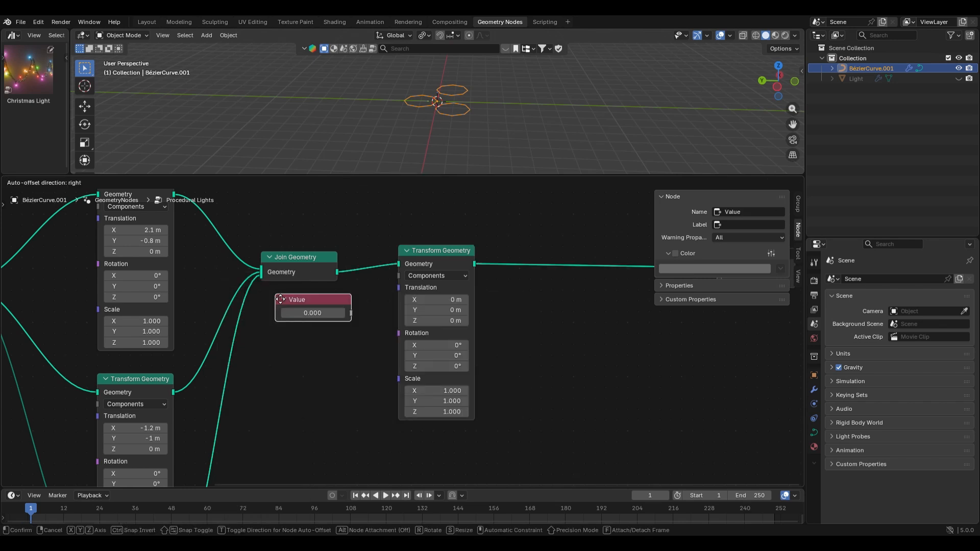
pyautogui.click(303, 371)
pyautogui.moveTo(359, 377); pyautogui.dragTo(399, 379)
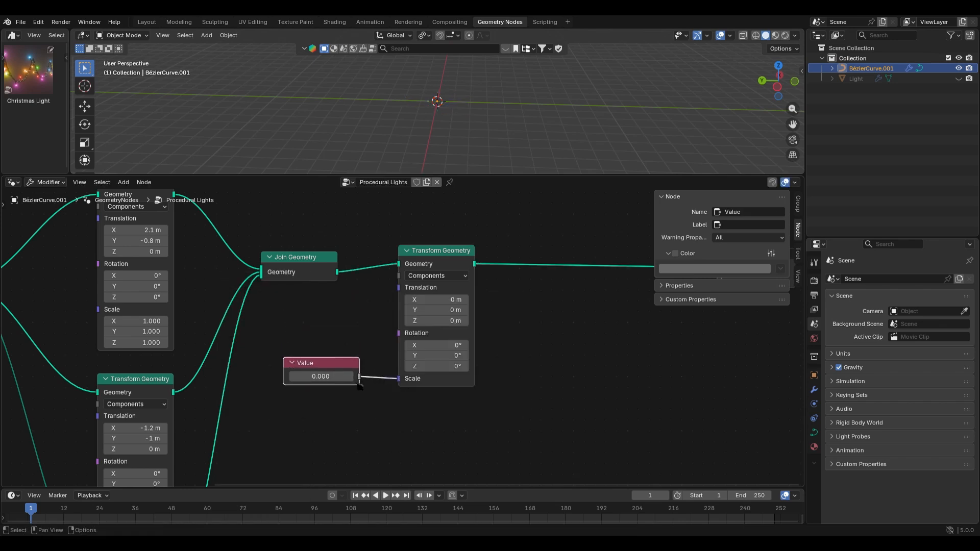
pyautogui.click(338, 380)
pyautogui.write('.005')
pyautogui.press('Return')
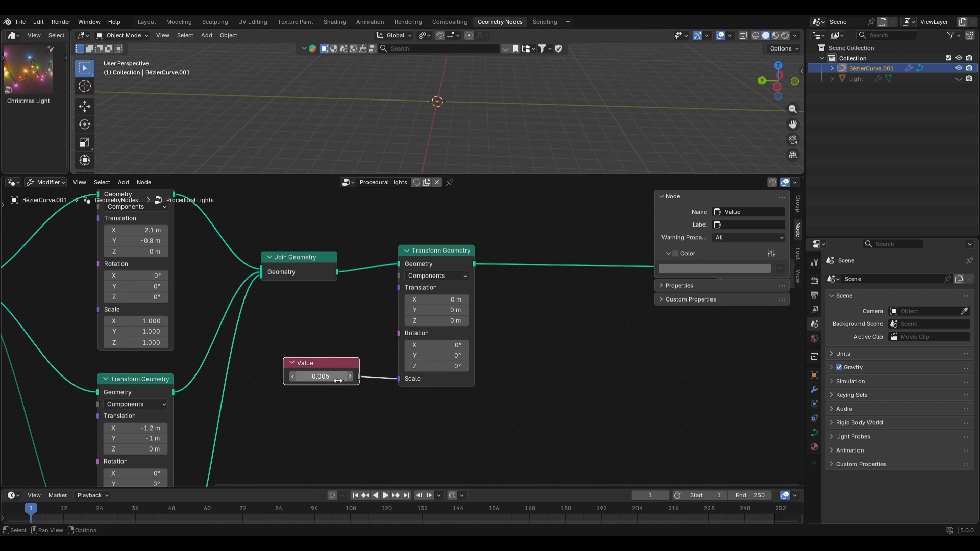
# Insert a Curve to Mesh node before the Group Output and reroute the scaled circles into its Profile Curve input.
pyautogui.scroll(6, 436, 100)
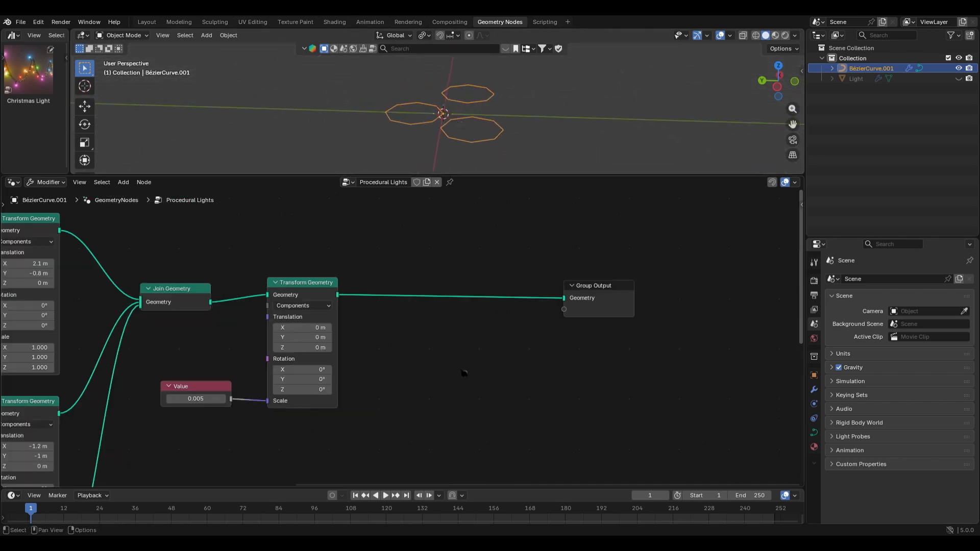
pyautogui.hotkey('shift', 'a')
pyautogui.write('curve')
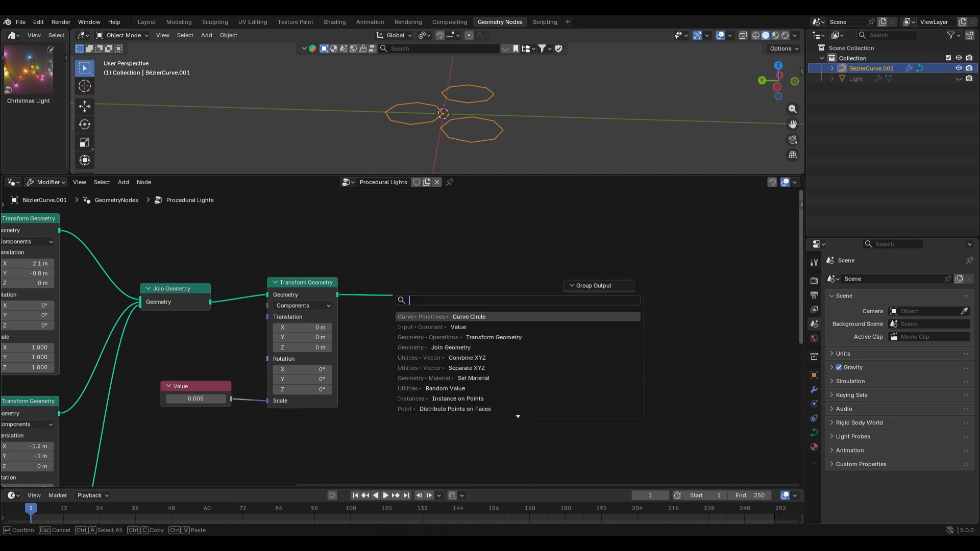
pyautogui.write(' to me')
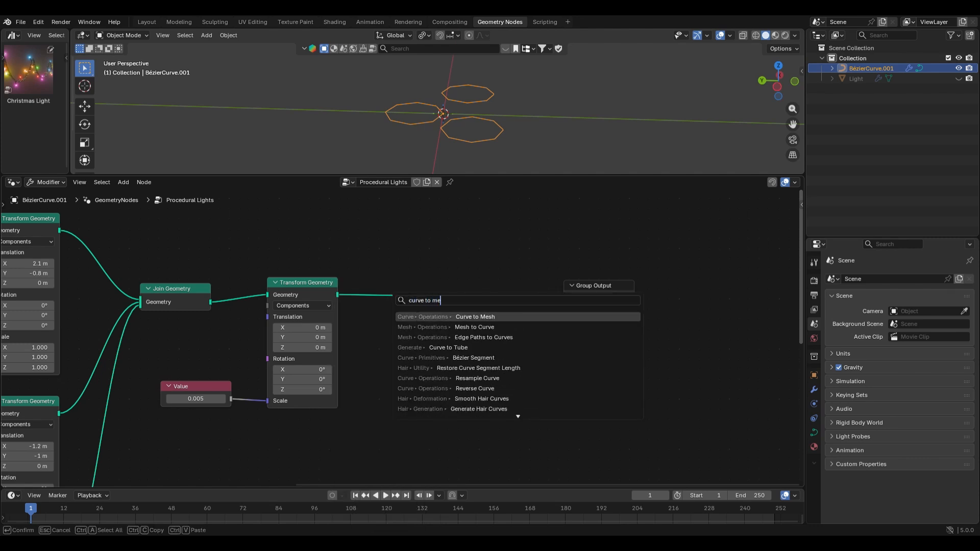
pyautogui.press('Return')
pyautogui.click(441, 272)
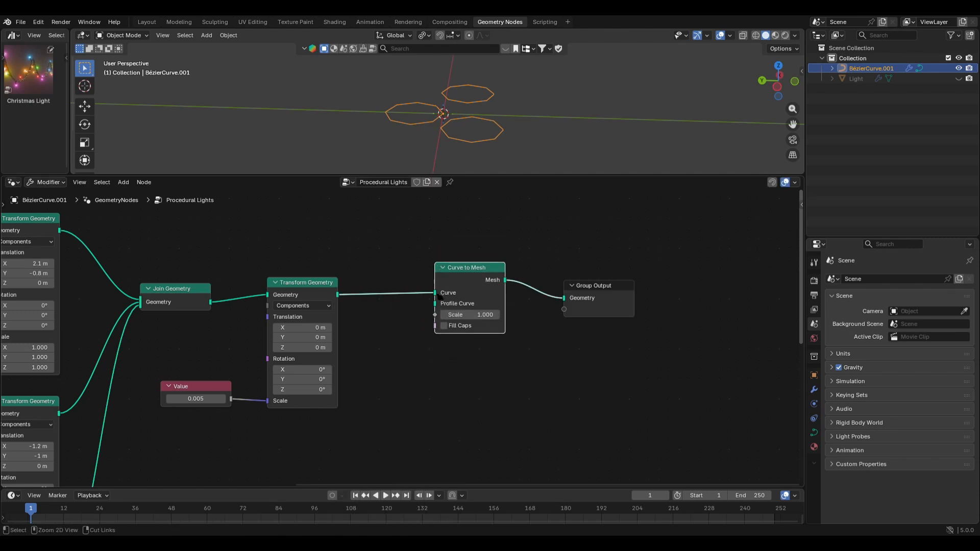
pyautogui.moveTo(438, 309); pyautogui.dragTo(435, 304)
# Move the Group Input node above the circle nodes and feed its geometry into a new Resample Curve node.
pyautogui.press('Home')
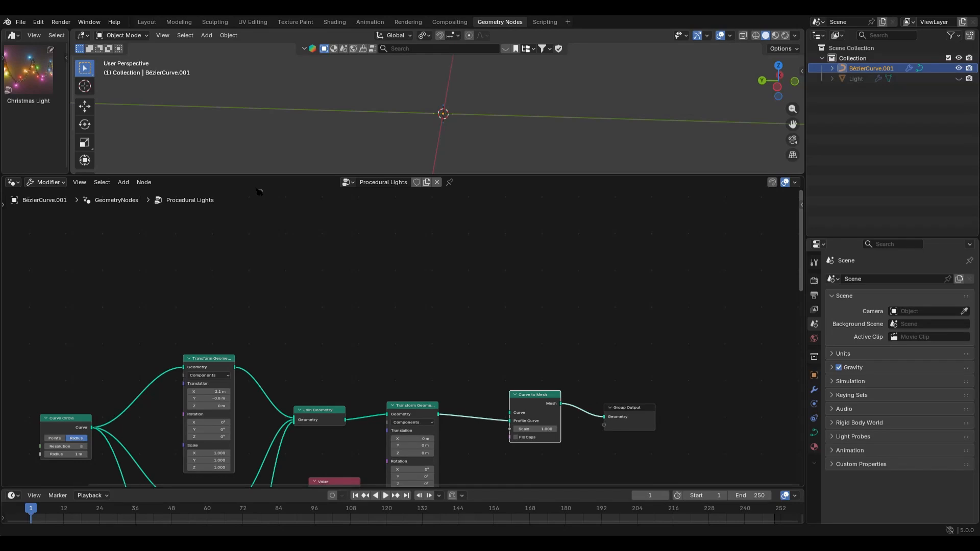
pyautogui.scroll(-2, 286, 341)
pyautogui.moveTo(194, 352); pyautogui.dragTo(320, 311, button='middle')
pyautogui.moveTo(137, 369); pyautogui.dragTo(389, 244)
pyautogui.scroll(4, 473, 245)
pyautogui.scroll(2, 473, 245)
pyautogui.moveTo(474, 245); pyautogui.dragTo(404, 285, button='middle')
pyautogui.hotkey('shift', 'a')
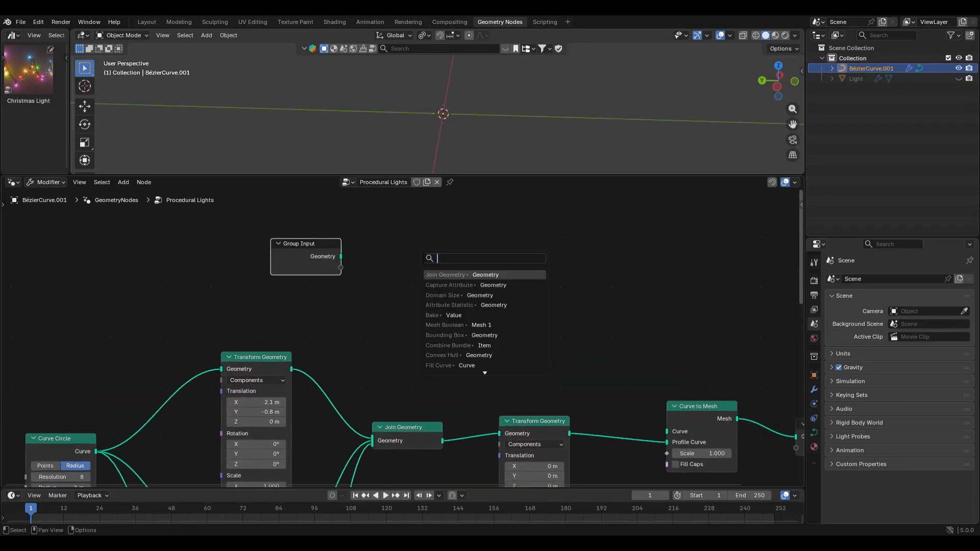
pyautogui.write('resam')
pyautogui.press('Return')
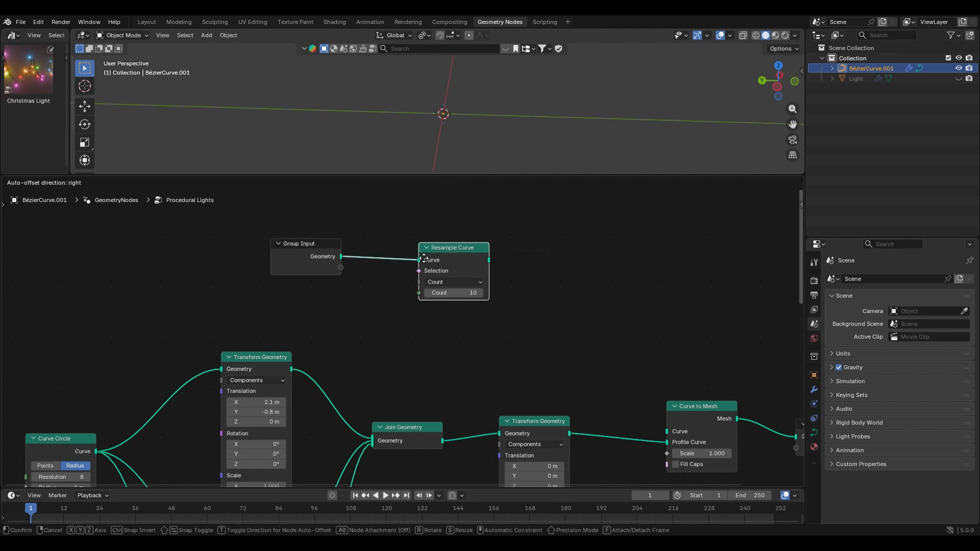
pyautogui.click(424, 278)
# Switch Resample Curve to Length mode with a length of 0.003 m.
pyautogui.click(427, 282)
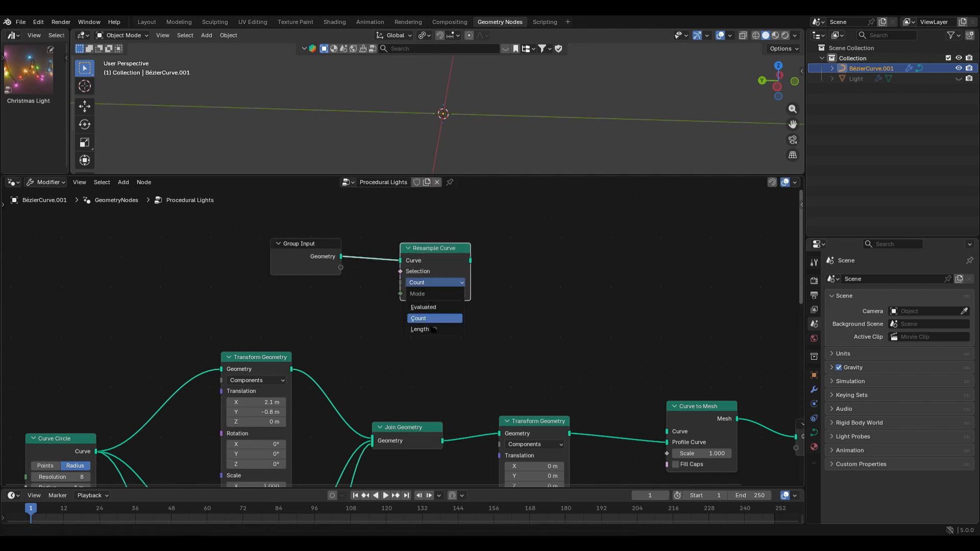
pyautogui.click(435, 329)
pyautogui.click(441, 297)
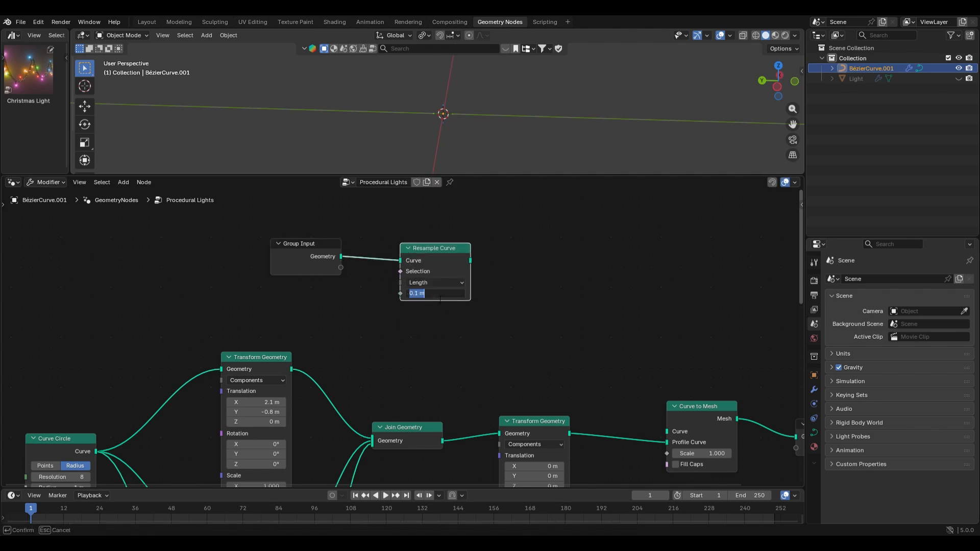
pyautogui.press('Return')
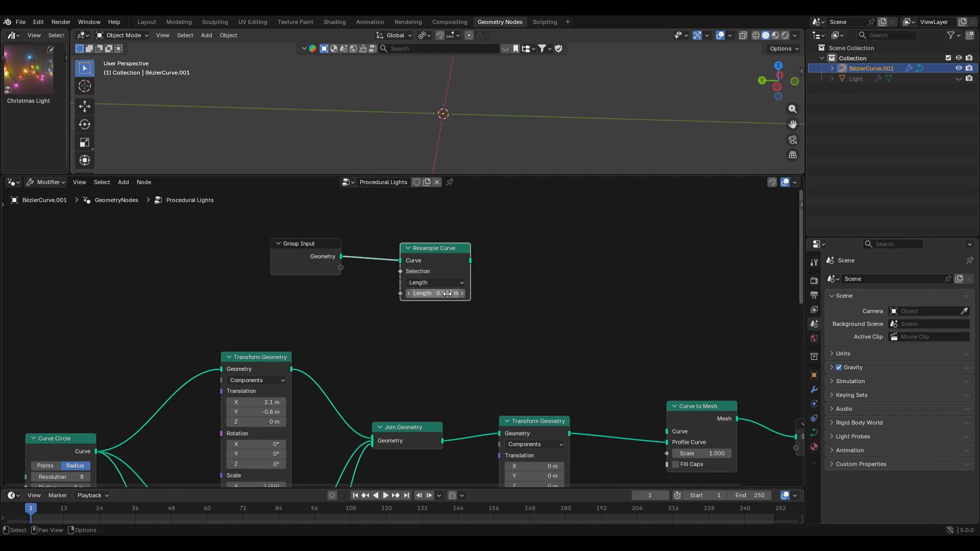
# Add a Set Curve Tilt node fed by the Resample Curve output.
pyautogui.moveTo(447, 294); pyautogui.dragTo(364, 290, button='middle')
pyautogui.moveTo(388, 257); pyautogui.dragTo(457, 265)
pyautogui.write('tilt')
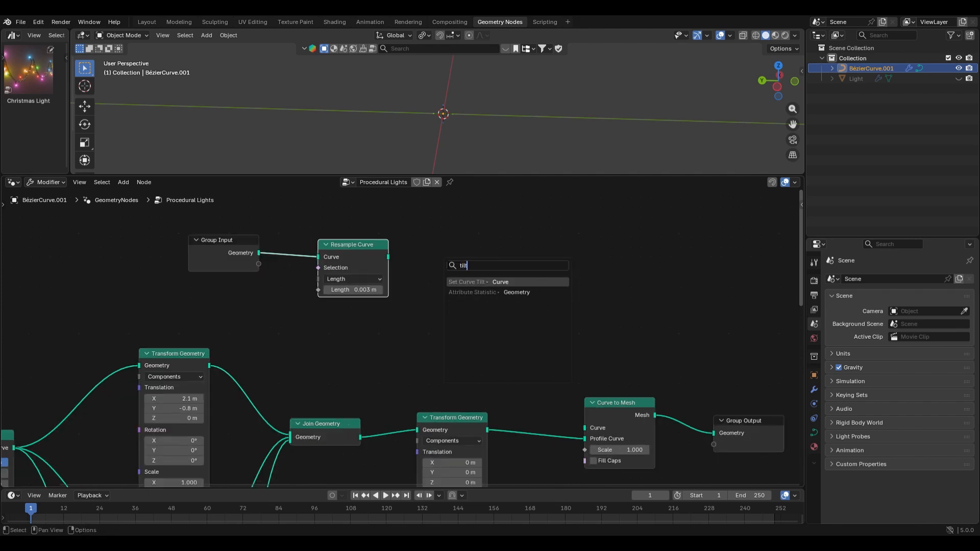
pyautogui.press('Return')
pyautogui.click(443, 259)
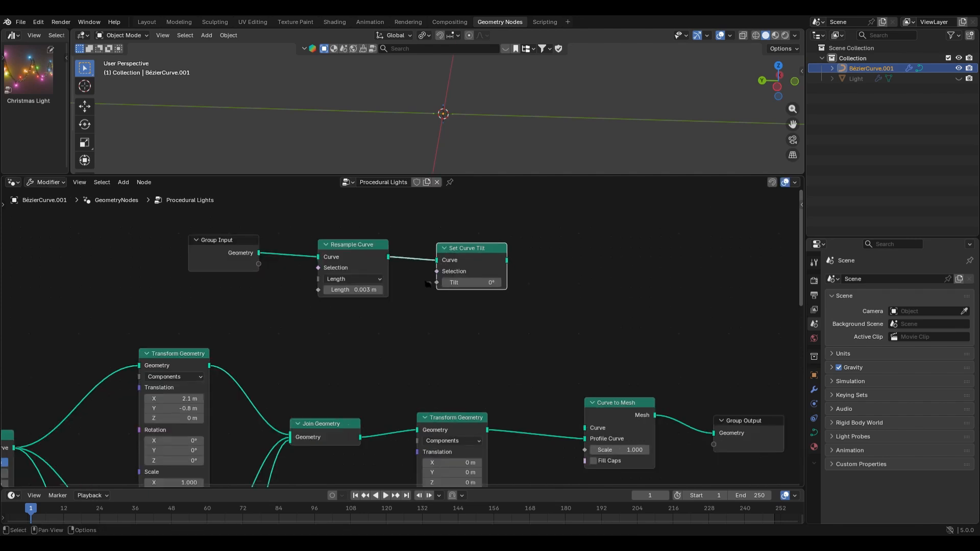
# Add an Index node and connect it to the Tilt input of Set Curve Tilt.
pyautogui.hotkey('shift', 'a')
pyautogui.write('index')
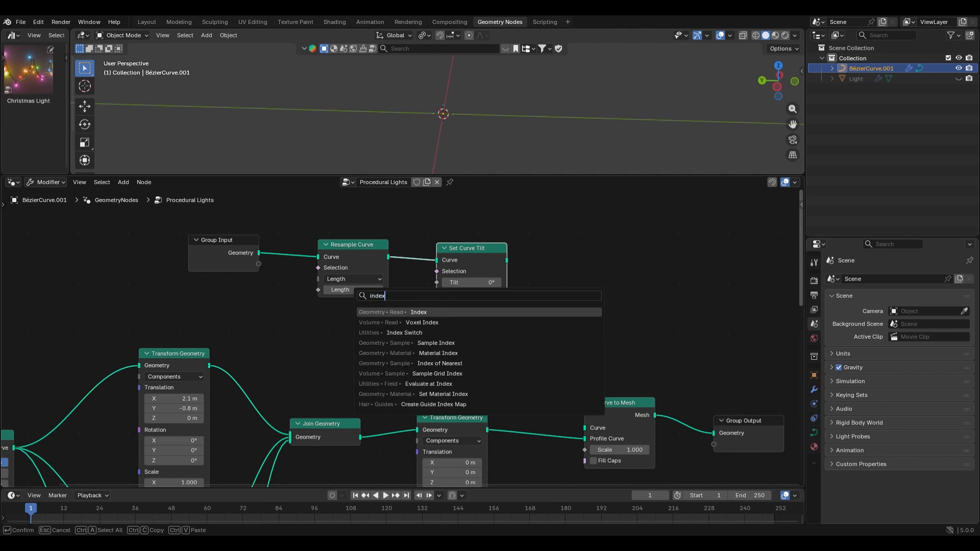
pyautogui.press('Return')
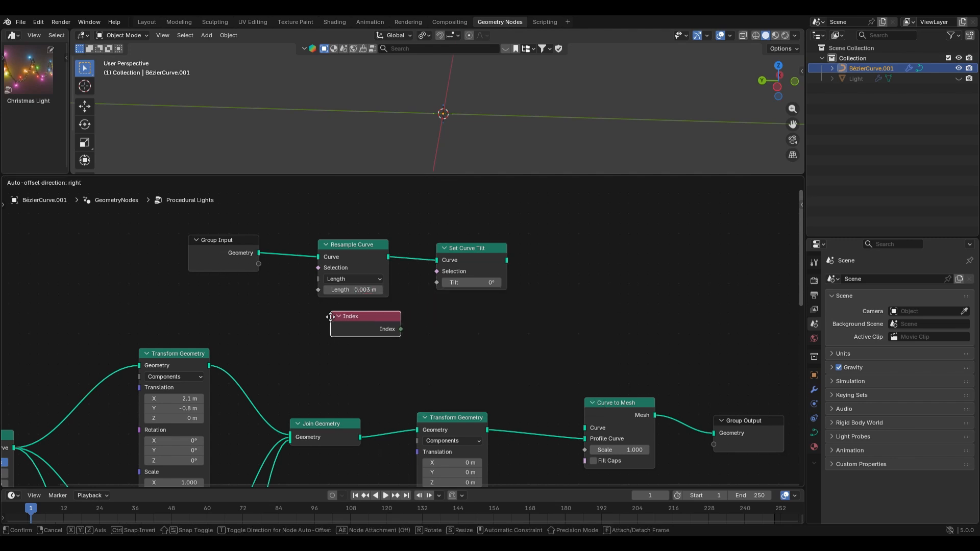
pyautogui.click(384, 336)
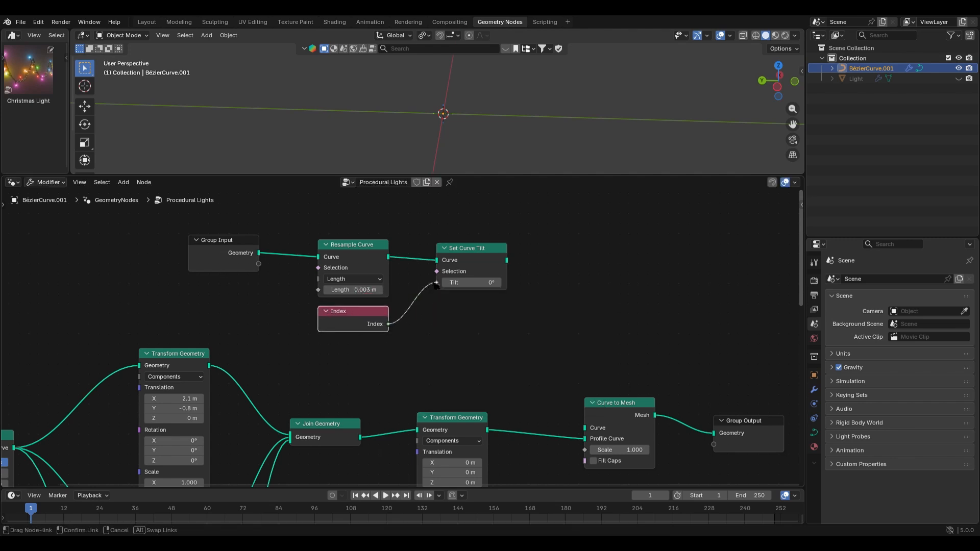
pyautogui.moveTo(437, 285); pyautogui.dragTo(437, 284)
# Connect the Set Curve Tilt output to the Curve input of Curve to Mesh.
pyautogui.moveTo(527, 260); pyautogui.dragTo(343, 272, button='middle')
pyautogui.moveTo(323, 272); pyautogui.dragTo(400, 387)
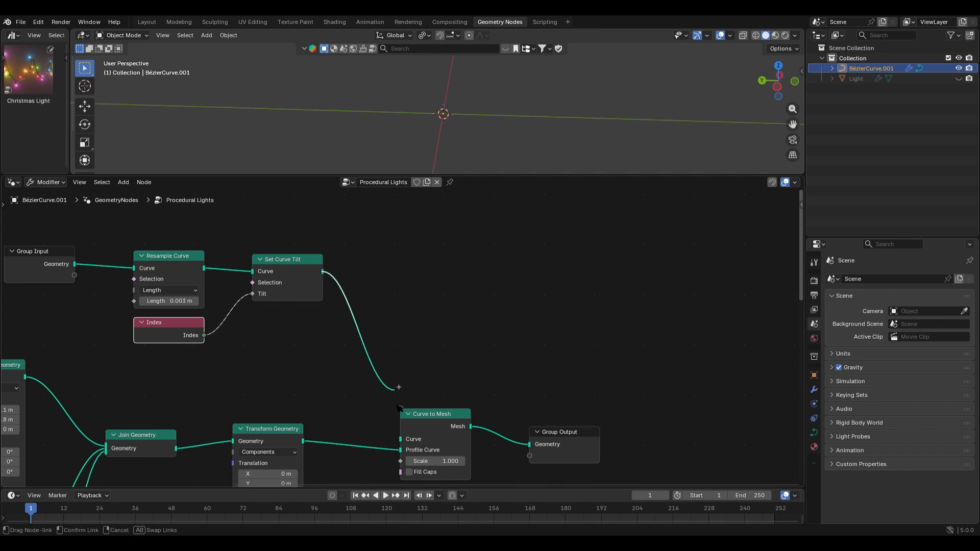
pyautogui.moveTo(401, 445); pyautogui.dragTo(400, 439)
# Set the Resample Curve length to 0.023 m and inspect the twisted wire up close.
pyautogui.moveTo(493, 109); pyautogui.dragTo(288, 210, button='middle')
pyautogui.moveTo(179, 301)
pyautogui.mouseDown()
pyautogui.moveTo(214, 301)
pyautogui.moveTo(179, 301)
pyautogui.mouseUp()
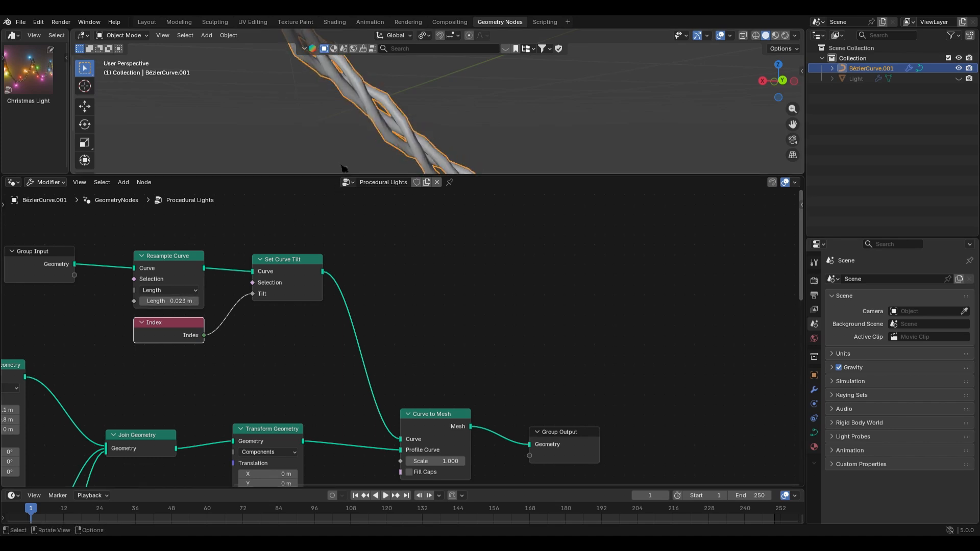
pyautogui.scroll(-5, 347, 156)
pyautogui.scroll(4, 332, 118)
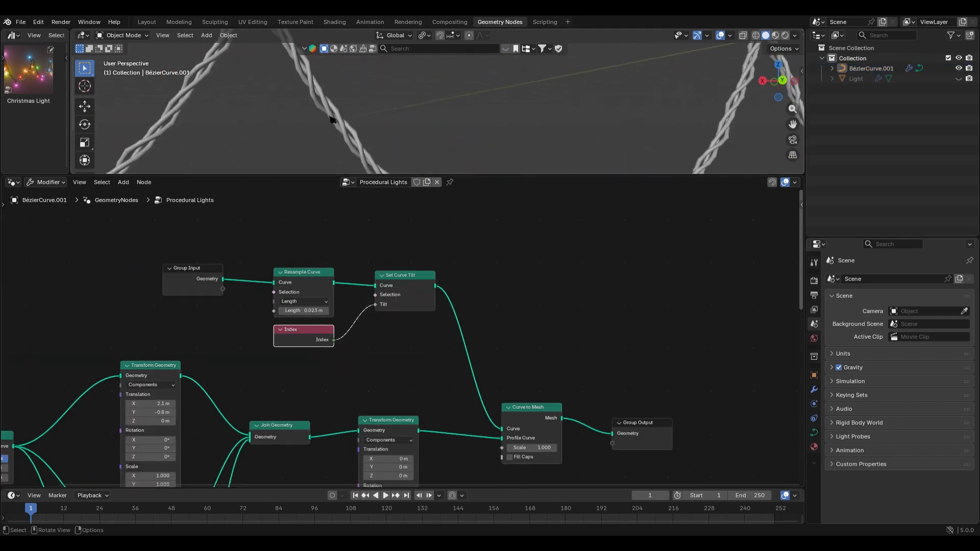
pyautogui.keyDown('shift'); pyautogui.moveTo(333, 118); pyautogui.dragTo(383, 102, button='middle'); pyautogui.keyUp('shift')
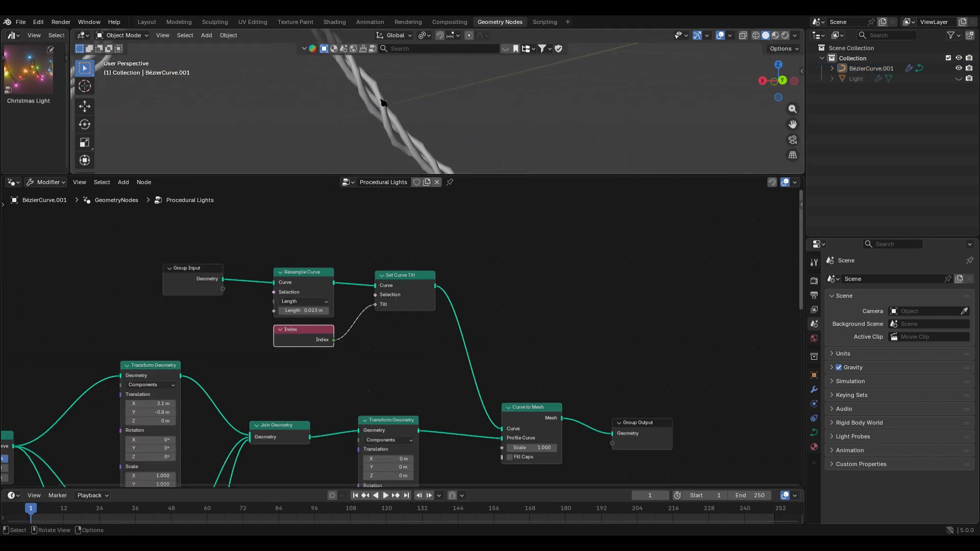
# Move the Group Output farther from Curve to Mesh and insert a Subdivision Surface node between them.
pyautogui.moveTo(638, 442); pyautogui.dragTo(452, 350, button='middle')
pyautogui.moveTo(474, 348); pyautogui.dragTo(562, 354)
pyautogui.hotkey('shift', 'a')
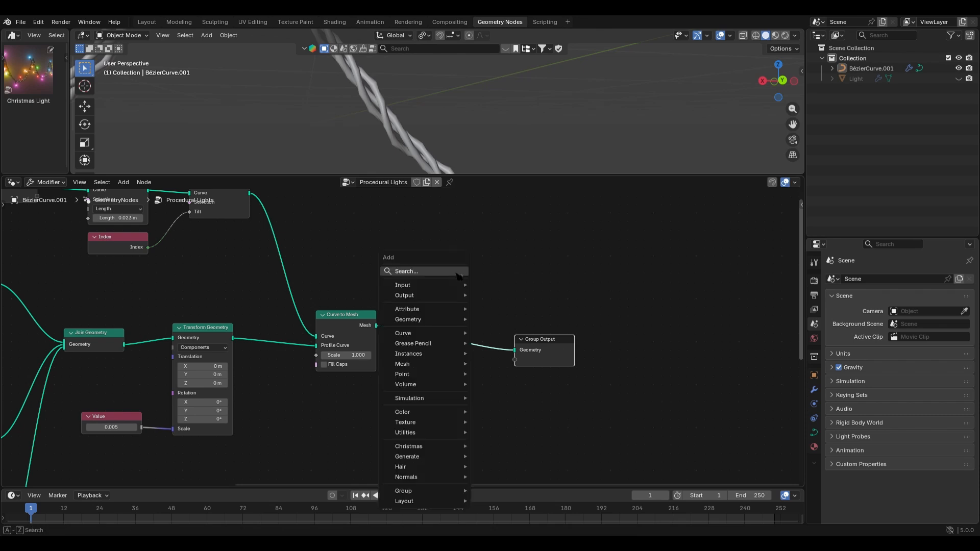
pyautogui.click(458, 275)
pyautogui.write('subdivi')
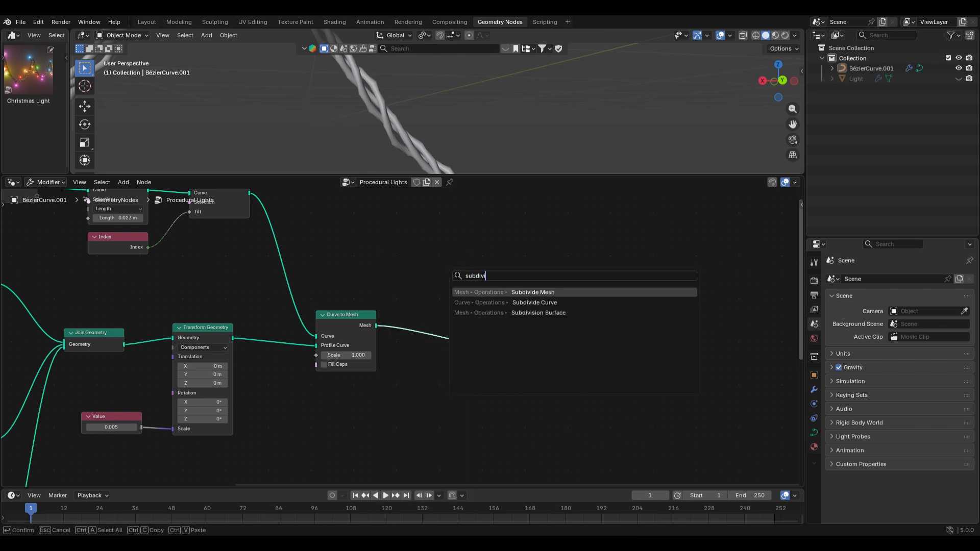
pyautogui.write('s')
pyautogui.press('Return')
pyautogui.click(409, 303)
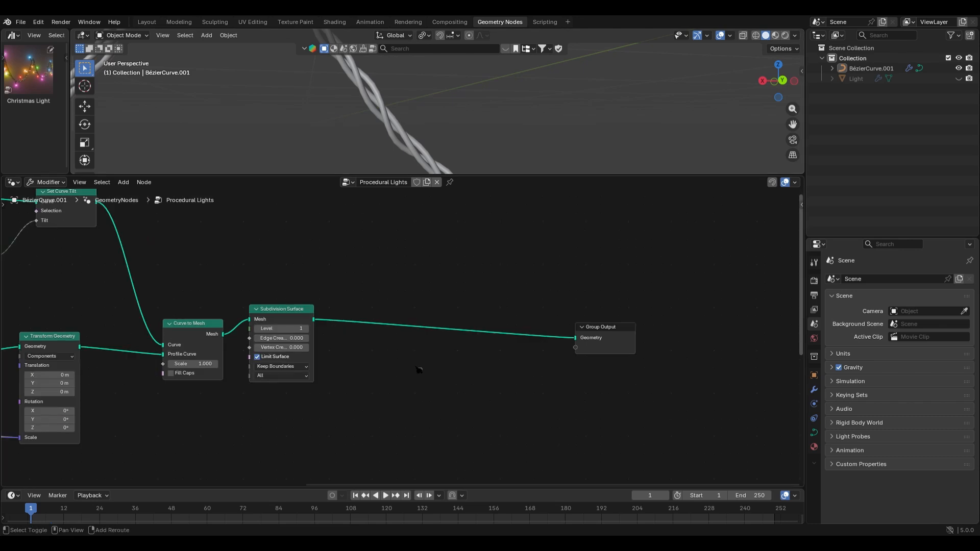
# Insert a Distribute Points on Faces node after Subdivision Surface and set its distribution method to Poisson Disk.
pyautogui.hotkey('shift', 'a')
pyautogui.click(412, 294)
pyautogui.write('distrib')
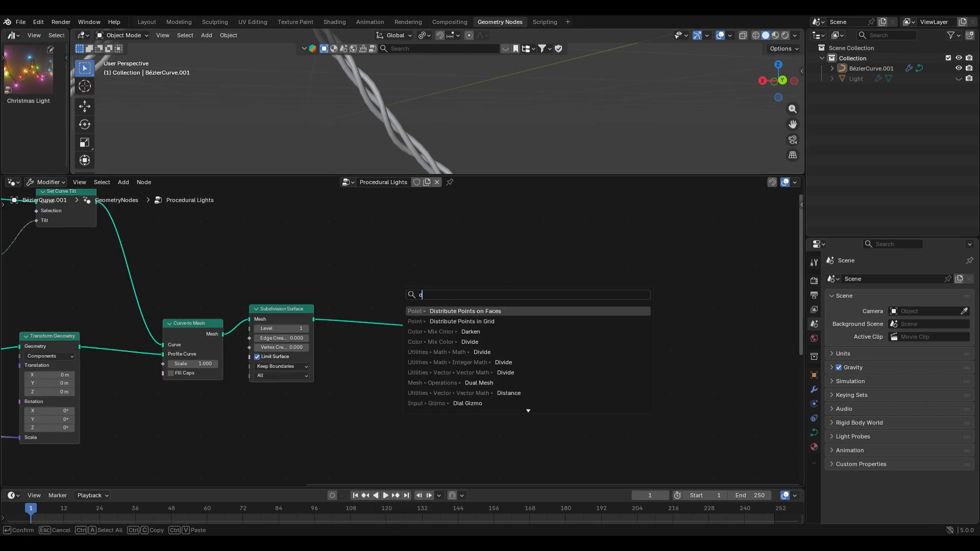
pyautogui.press('Down')
pyautogui.press('Down')
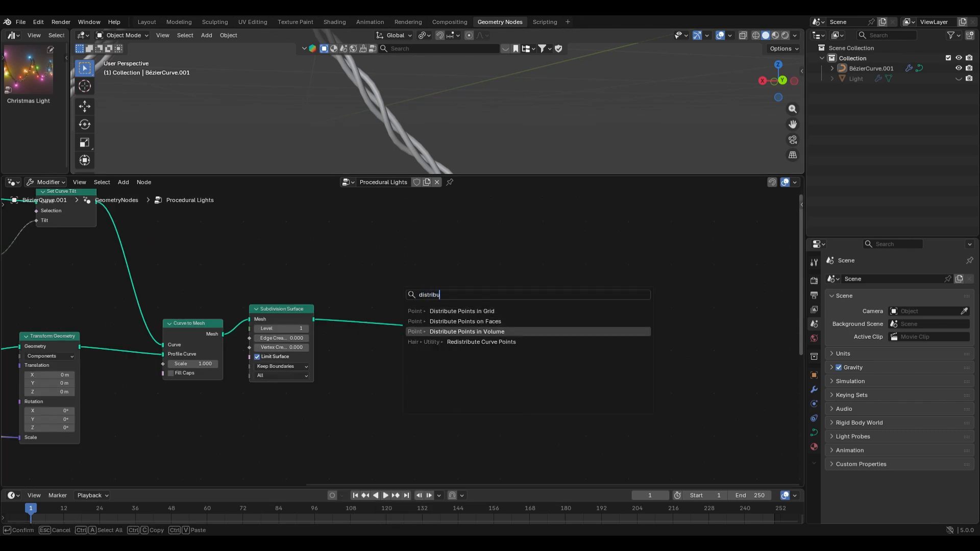
pyautogui.press('Up')
pyautogui.press('Return')
pyautogui.click(387, 319)
pyautogui.click(418, 359)
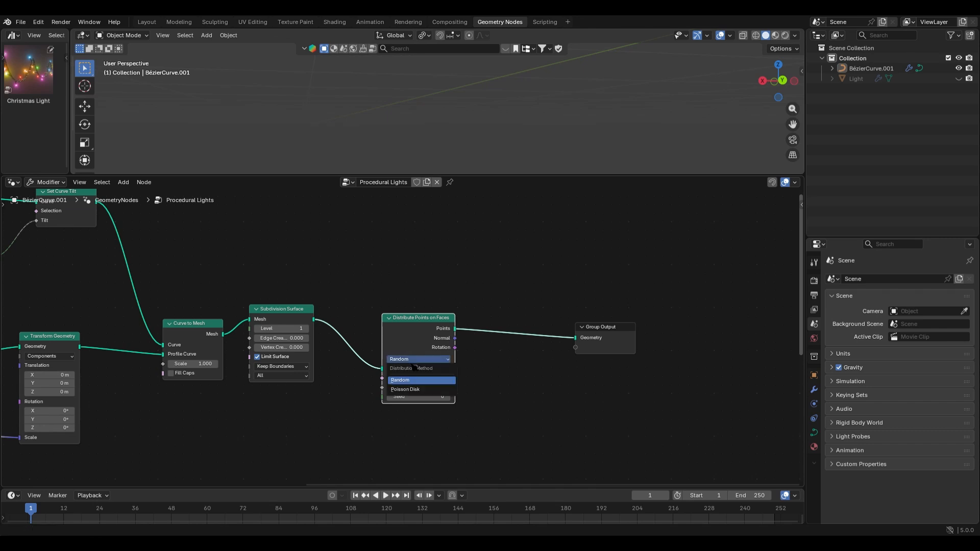
pyautogui.click(413, 389)
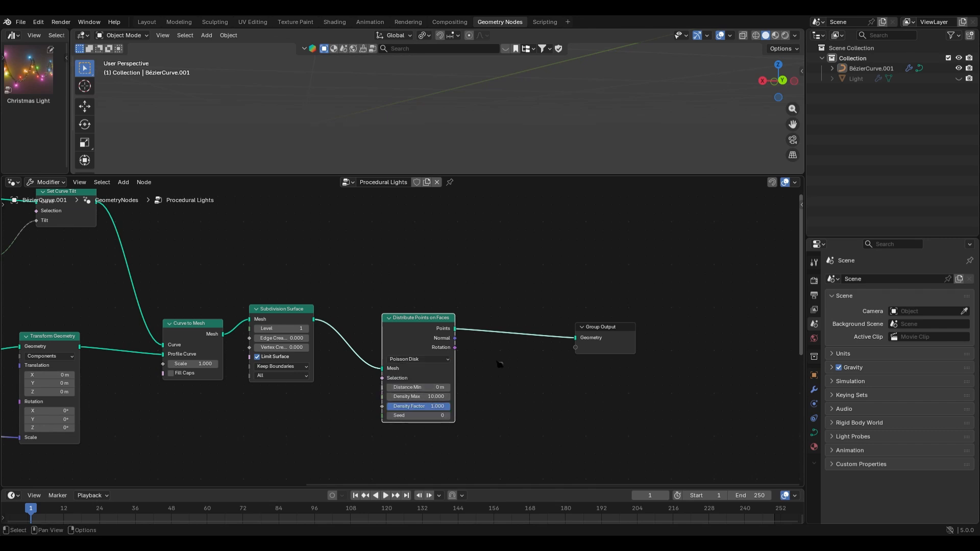
# Insert an Instance on Points node between Distribute Points on Faces and the Group Output.
pyautogui.moveTo(500, 365); pyautogui.dragTo(386, 354, button='middle')
pyautogui.hotkey('shift', 'a')
pyautogui.write('insta')
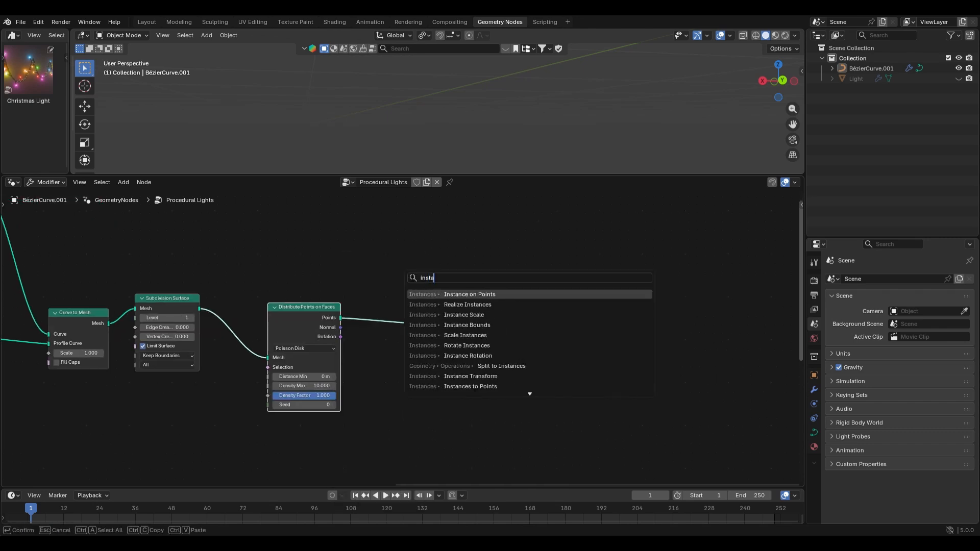
pyautogui.press('Return')
pyautogui.click(409, 307)
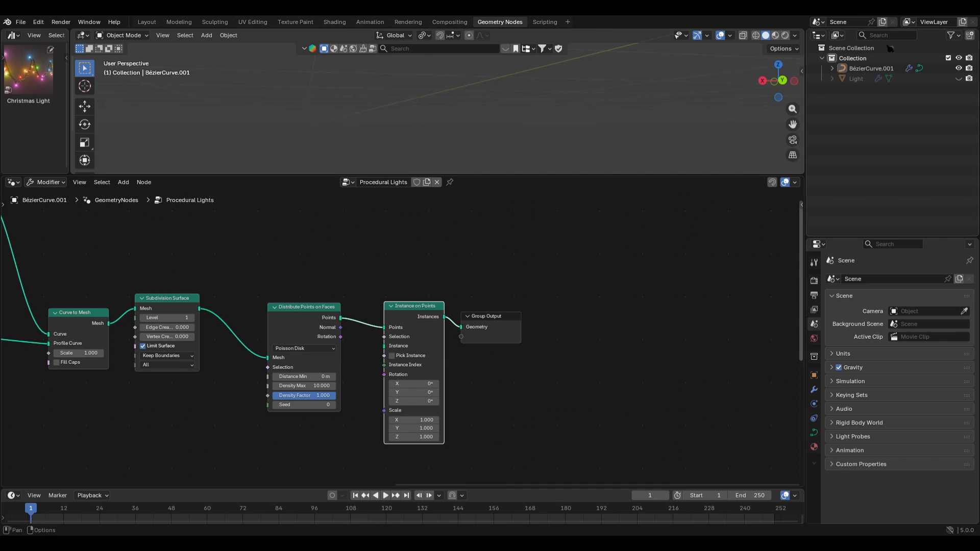
# Bring the Light object into the node tree as an Object Info node and connect its geometry to the Instance input.
pyautogui.moveTo(856, 79); pyautogui.dragTo(320, 462)
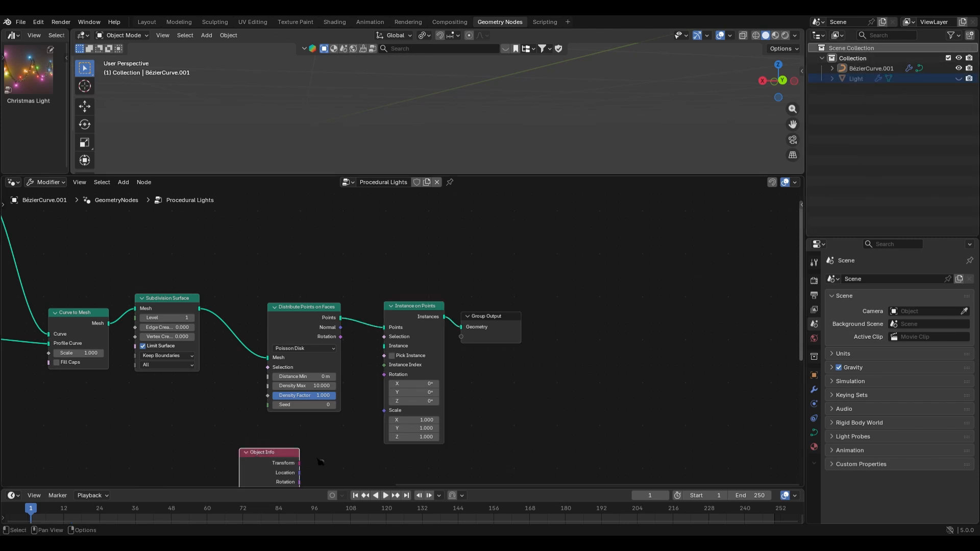
pyautogui.moveTo(321, 462); pyautogui.dragTo(332, 403, button='middle')
pyautogui.moveTo(326, 423); pyautogui.dragTo(404, 272)
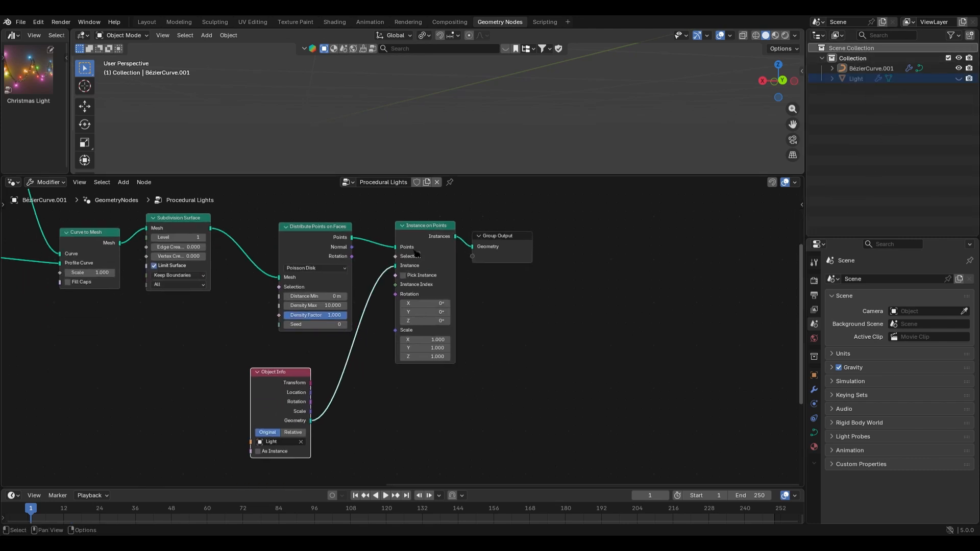
# Set the Distribute Points on Faces node's Distance Min to 0.2 m and its maximum density to 1000.
pyautogui.scroll(-2, 392, 323)
pyautogui.moveTo(386, 309); pyautogui.dragTo(406, 331, button='middle')
pyautogui.scroll(1, 402, 330)
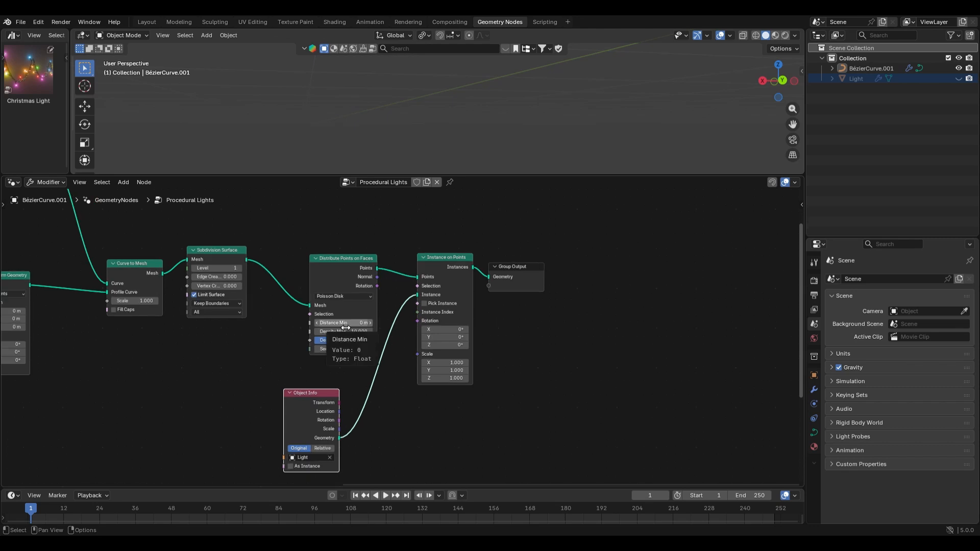
pyautogui.click(344, 324)
pyautogui.write('0.2')
pyautogui.press('Return')
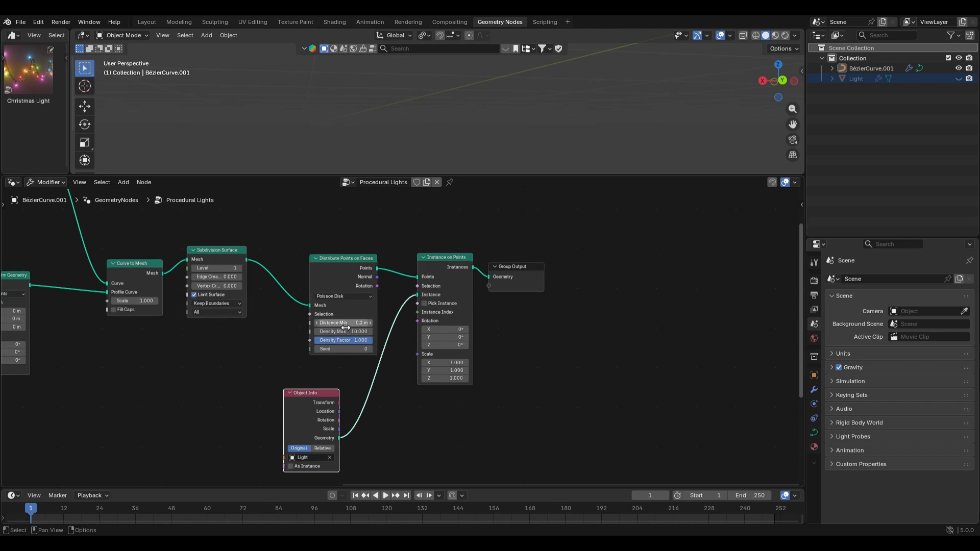
pyautogui.click(347, 331)
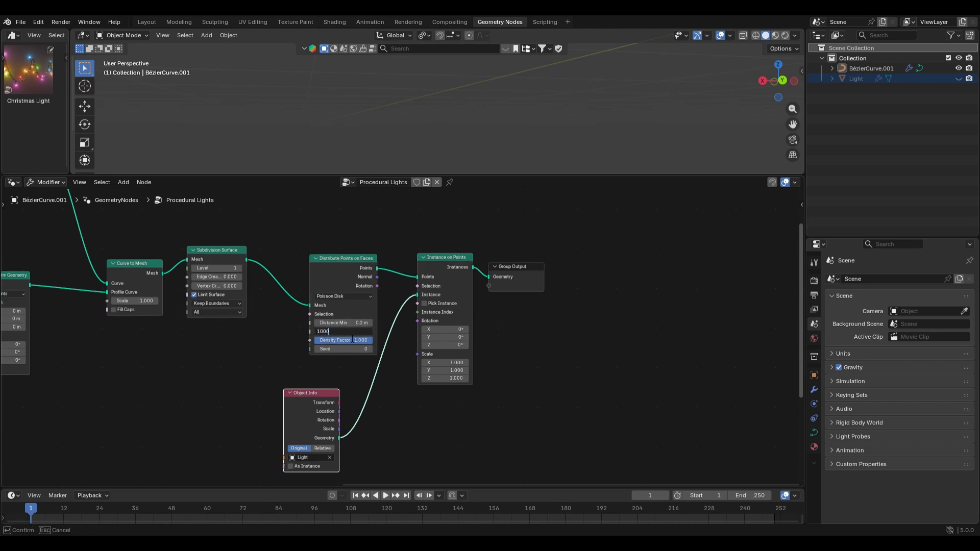
pyautogui.press('Return')
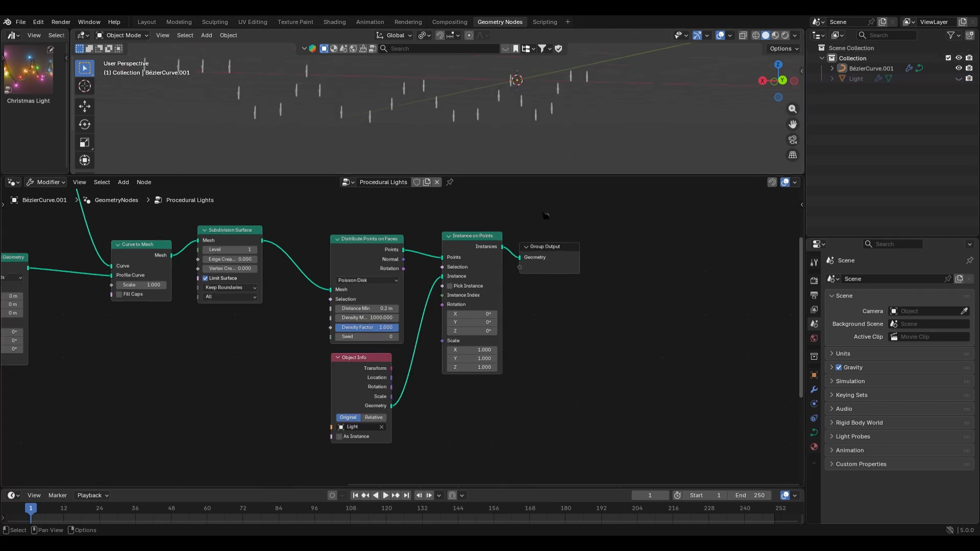
# Move Instance on Points and Group Output farther from the other nodes and add a vector Random Value node feeding the instance Rotation.
pyautogui.moveTo(597, 214); pyautogui.dragTo(703, 265)
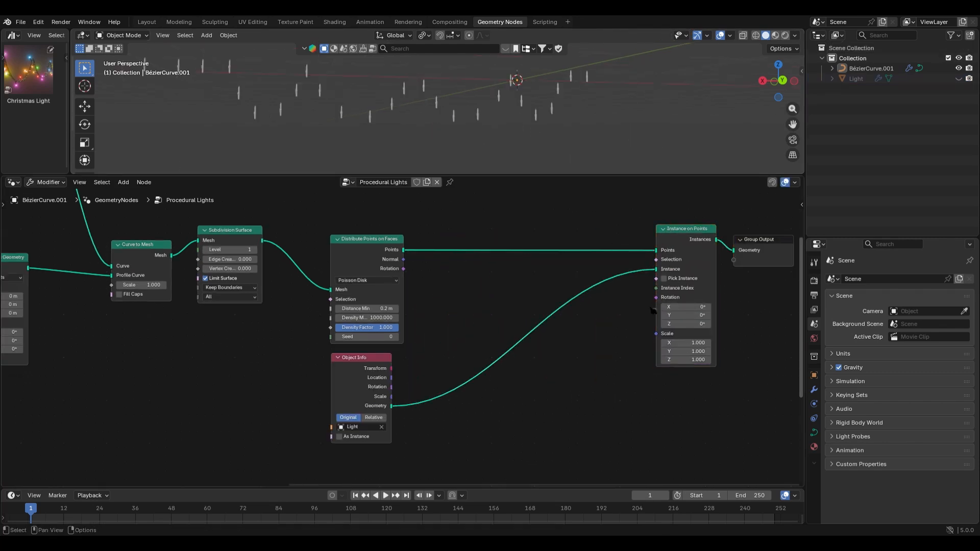
pyautogui.moveTo(656, 297); pyautogui.dragTo(460, 368)
pyautogui.write('rand')
pyautogui.press('Return')
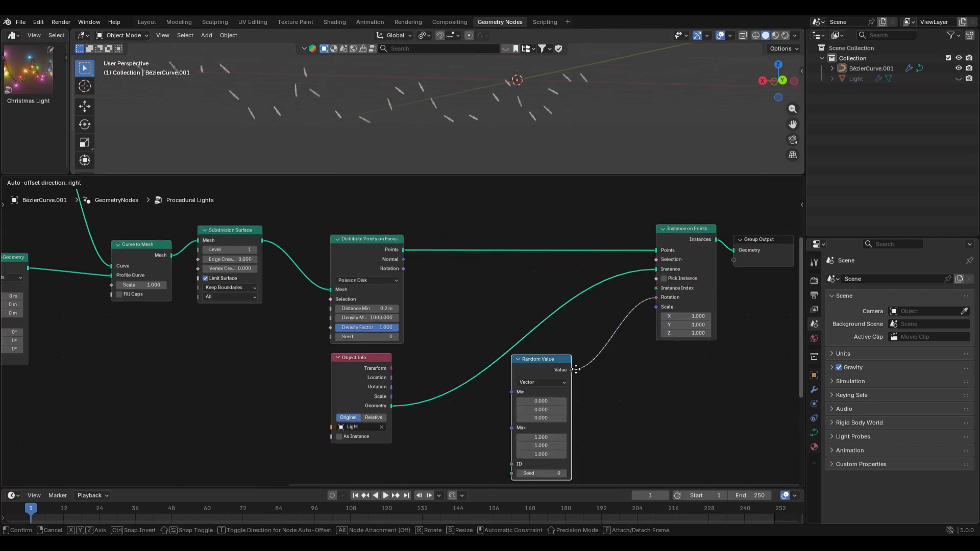
pyautogui.click(601, 366)
# Set all three Max components of the Random Value node to tau for full random rotation of the lights.
pyautogui.moveTo(588, 438); pyautogui.dragTo(586, 441)
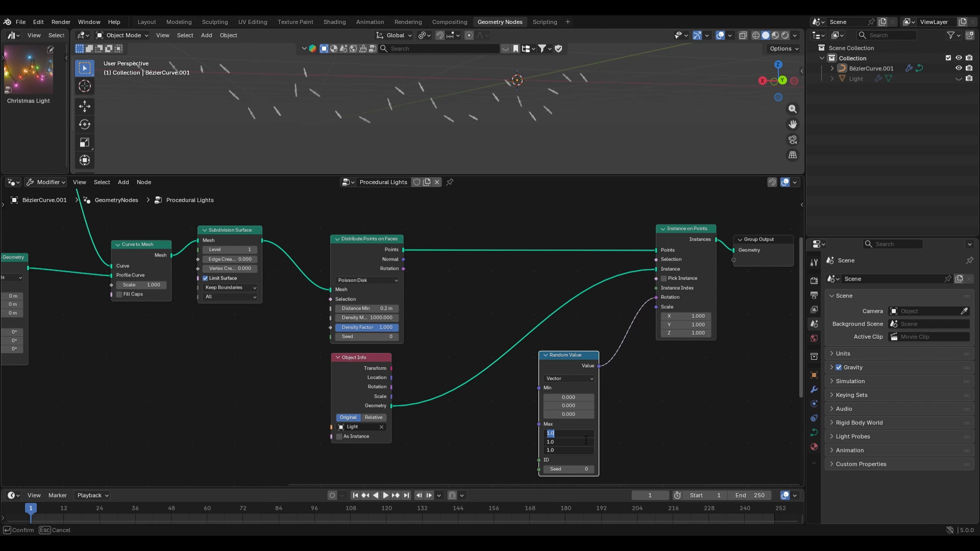
pyautogui.write('tau')
pyautogui.press('Return')
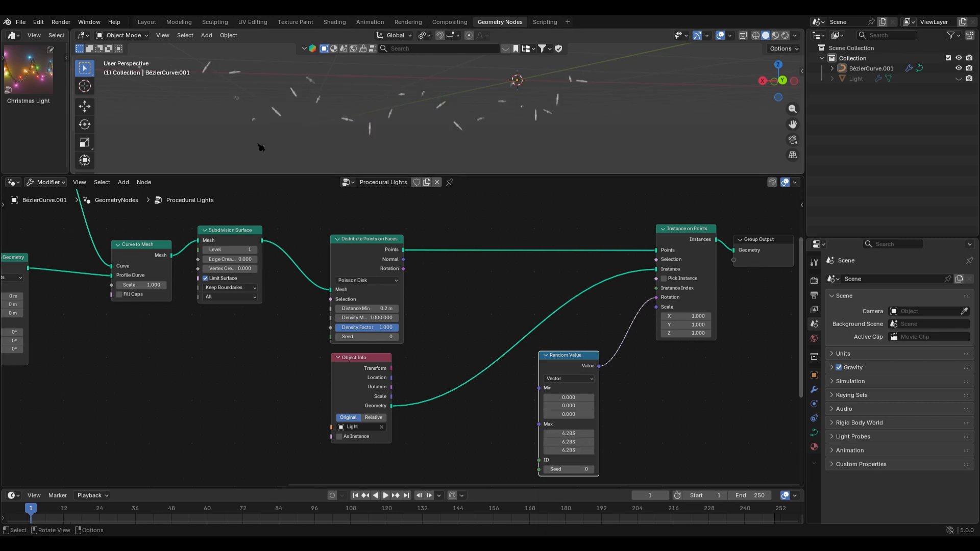
pyautogui.moveTo(260, 147); pyautogui.dragTo(342, 120, button='middle')
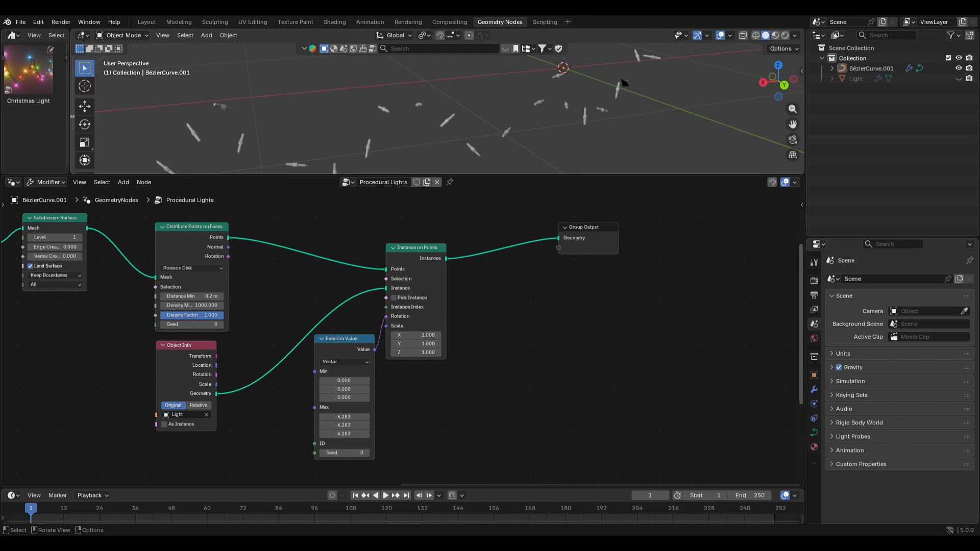
# Move the instancing nodes down, insert a Join Geometry node before the Group Output, and connect the Subdivision Surface mesh to it.
pyautogui.moveTo(466, 212); pyautogui.dragTo(155, 435)
pyautogui.moveTo(214, 256); pyautogui.dragTo(203, 344)
pyautogui.hotkey('shift', 'a')
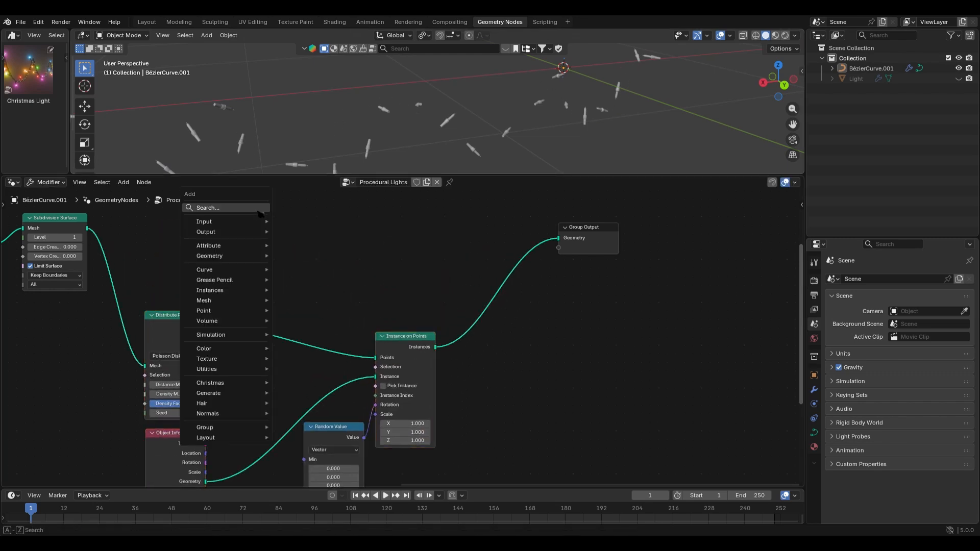
pyautogui.write('join')
pyautogui.press('Return')
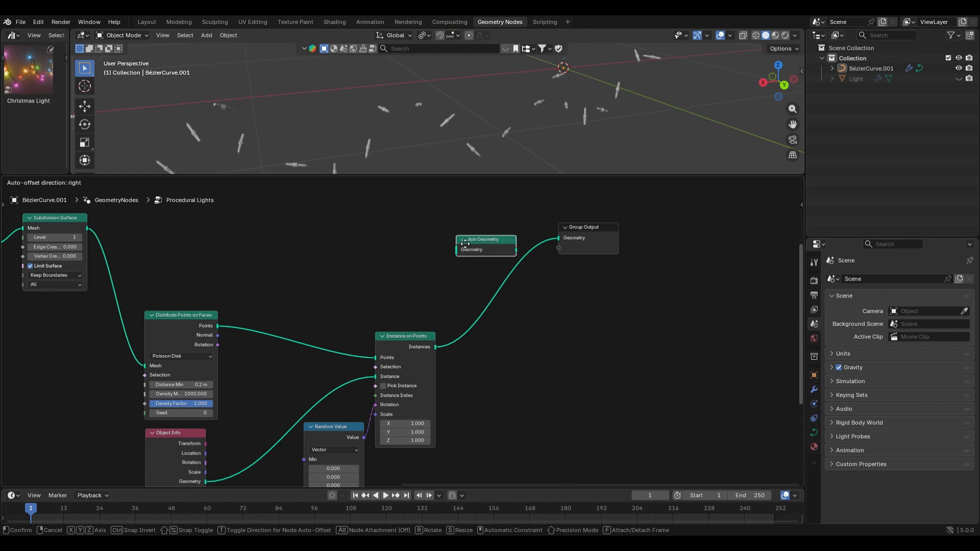
pyautogui.click(487, 254)
pyautogui.moveTo(87, 229); pyautogui.dragTo(482, 263)
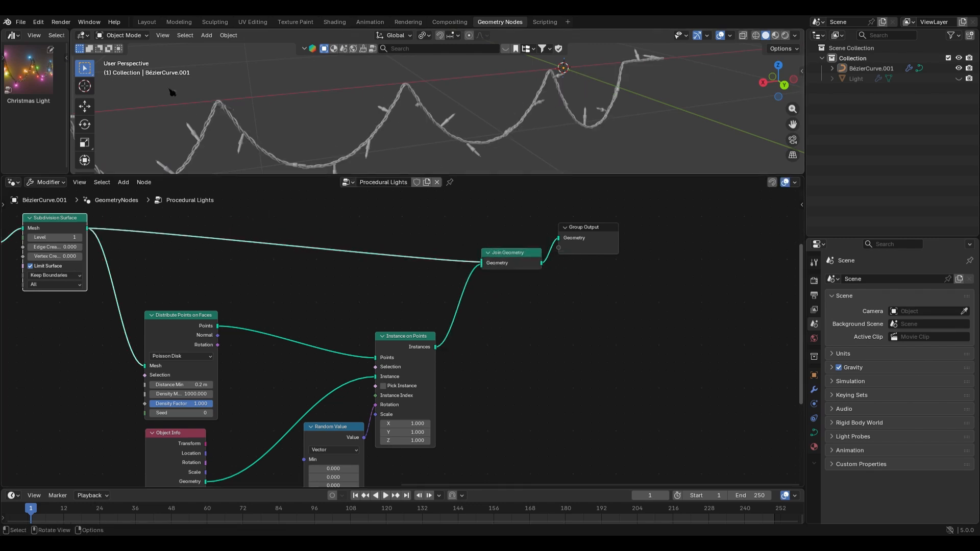
# Insert a Set Material node between Subdivision Surface and Join Geometry.
pyautogui.moveTo(299, 275); pyautogui.dragTo(422, 302, button='middle')
pyautogui.hotkey('shift', 'a')
pyautogui.click(357, 227)
pyautogui.write('mater')
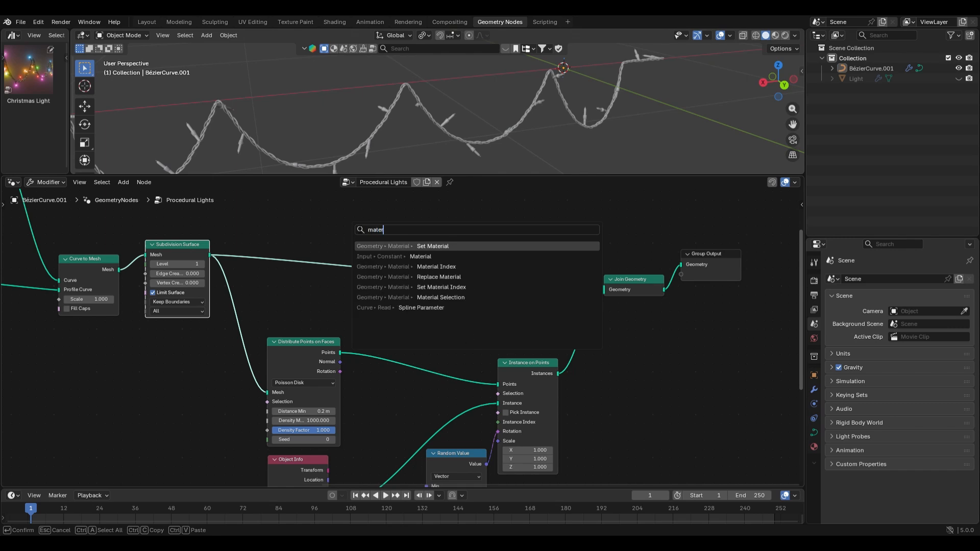
pyautogui.press('Return')
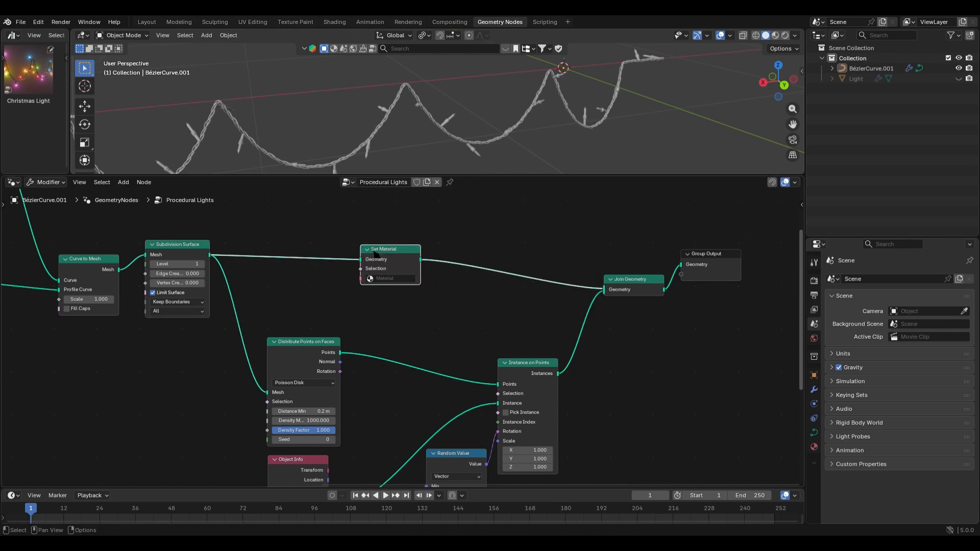
# Assign the Plastic material to the wire in the Set Material node.
pyautogui.click(391, 266)
pyautogui.click(389, 279)
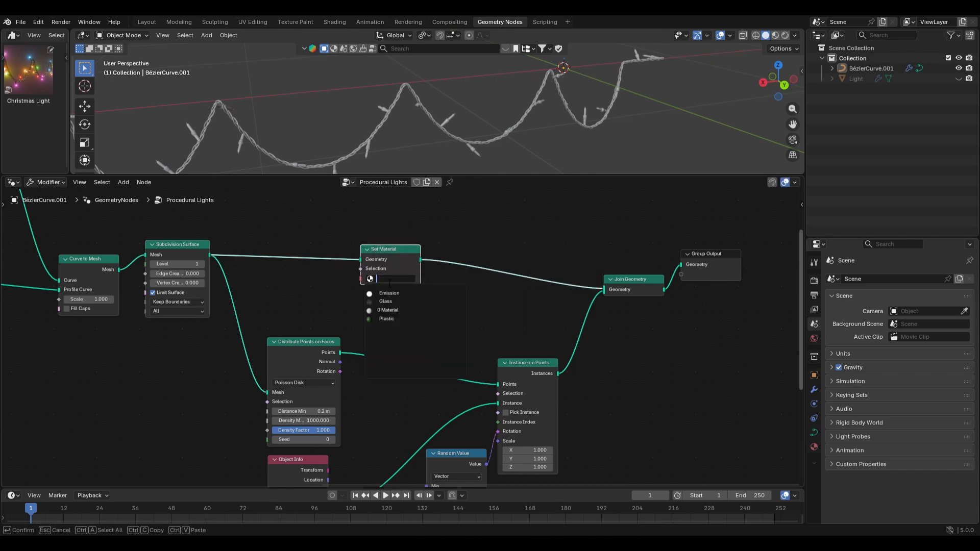
pyautogui.click(397, 320)
pyautogui.scroll(-6, 420, 332)
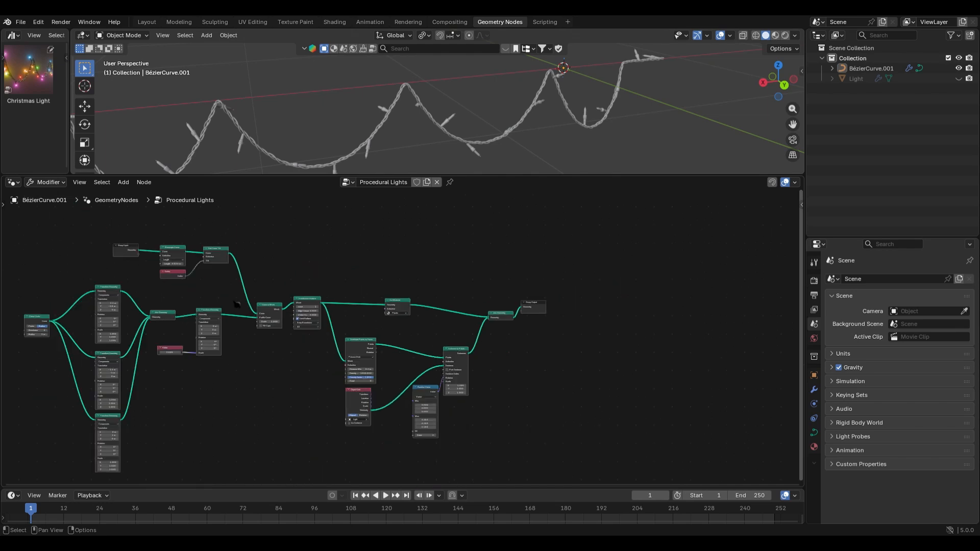
pyautogui.scroll(1, 309, 305)
pyautogui.scroll(1, 310, 304)
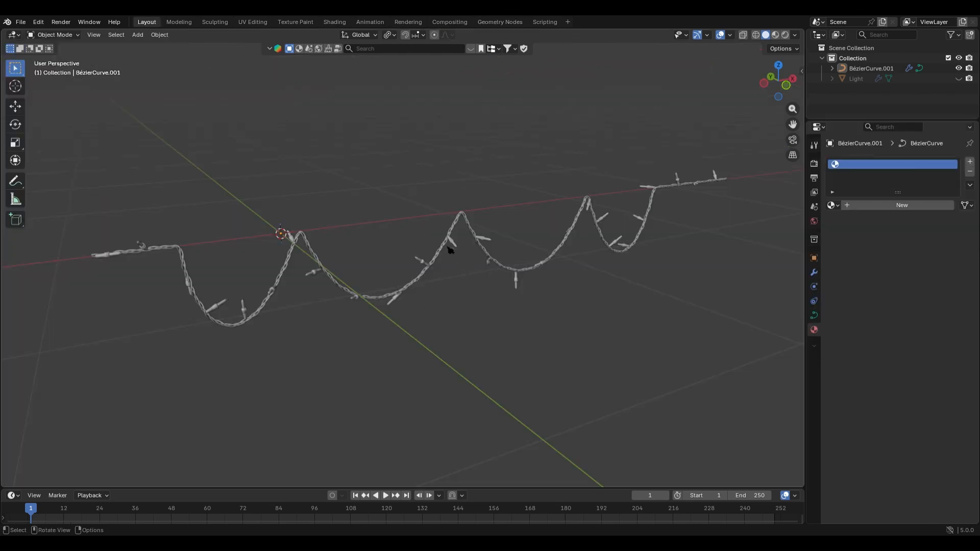
# Select the light string, assign the Emission material to its empty slot for shader editing, and select the color ramp's magenta stop.
pyautogui.click(452, 249)
pyautogui.click(345, 24)
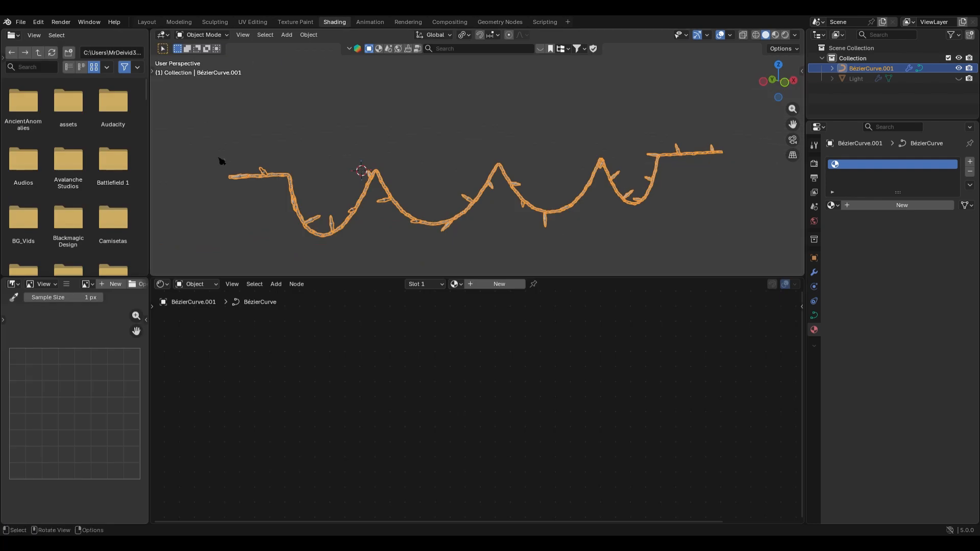
pyautogui.click(457, 284)
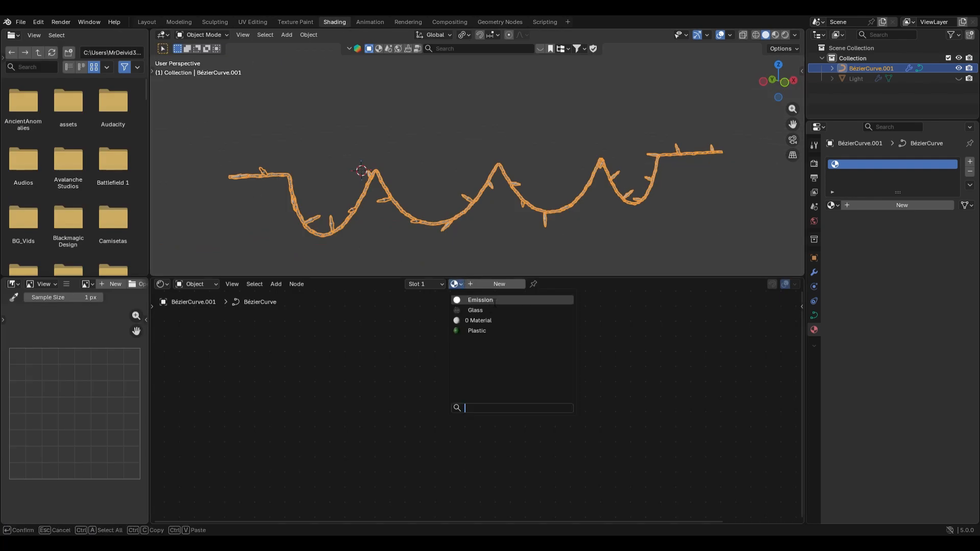
pyautogui.click(495, 301)
pyautogui.scroll(2, 560, 338)
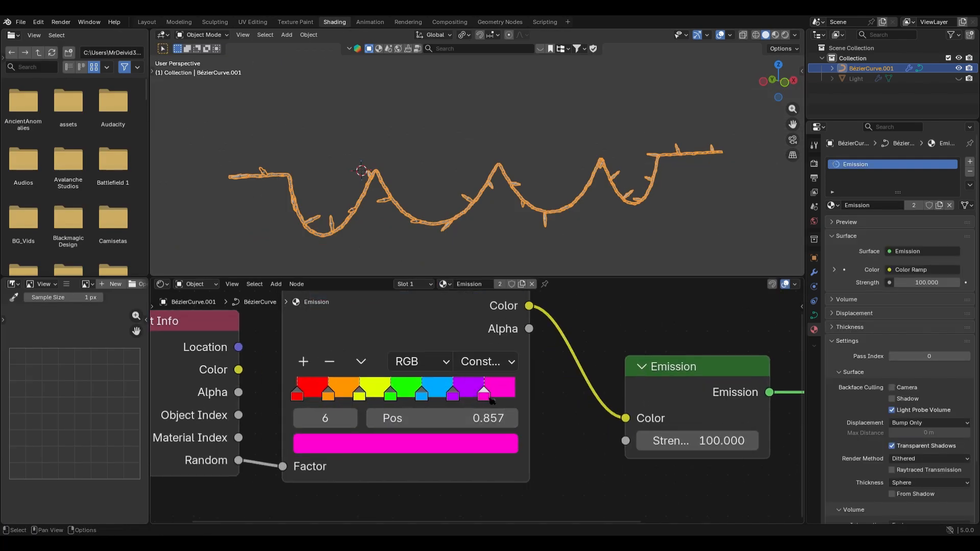
pyautogui.moveTo(485, 401); pyautogui.dragTo(482, 401)
pyautogui.click(468, 401)
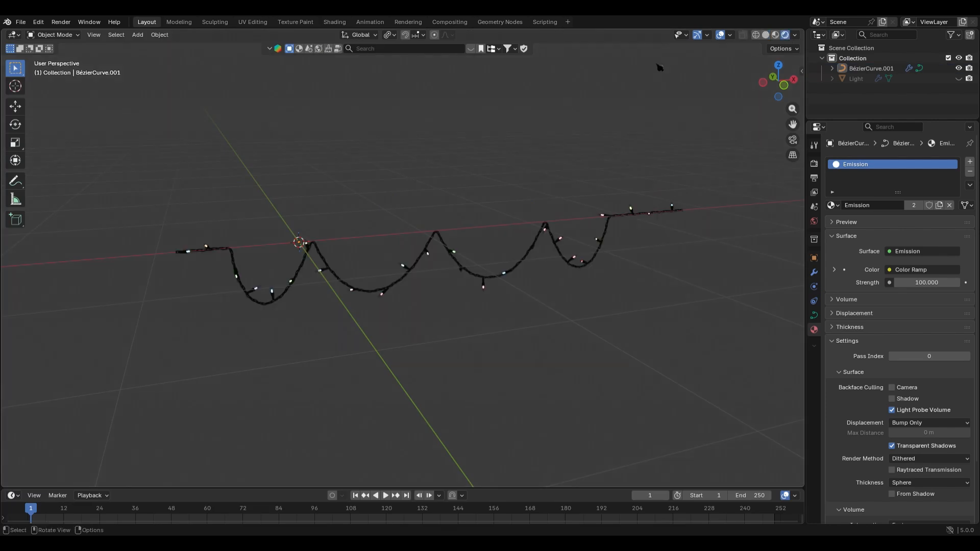
# Split the 3D viewport in two, turn the new area into a Compositor and hide its sidebar.
pyautogui.moveTo(3, 32); pyautogui.dragTo(357, 73)
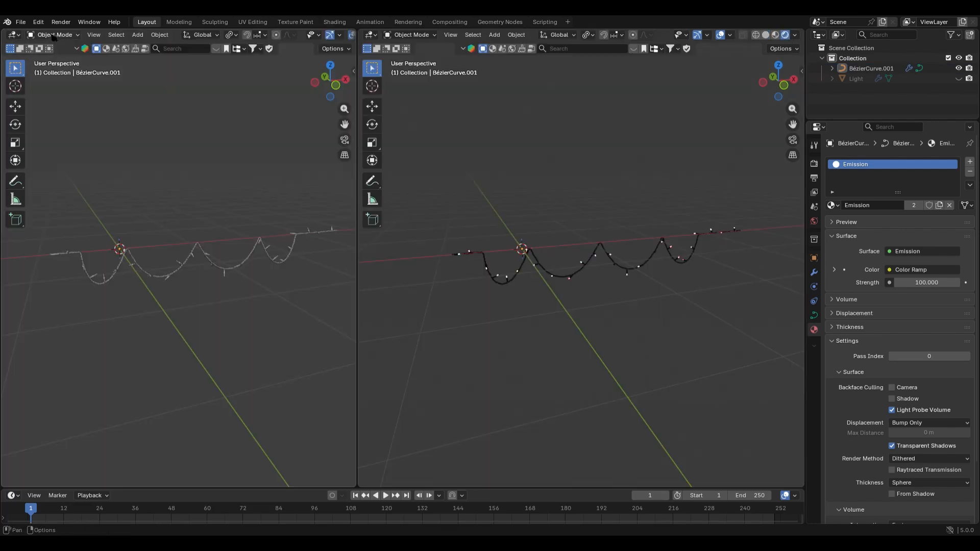
pyautogui.click(18, 36)
pyautogui.click(57, 108)
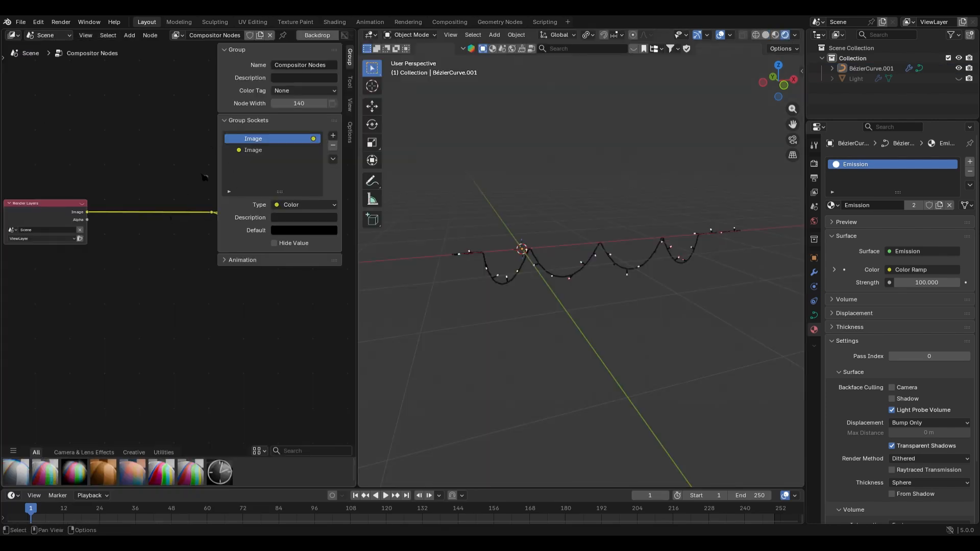
pyautogui.press('n')
# Insert a Glare node directly after Render Layers so it feeds both the Group Output and the Viewer.
pyautogui.hotkey('shift', 'a')
pyautogui.write('glare')
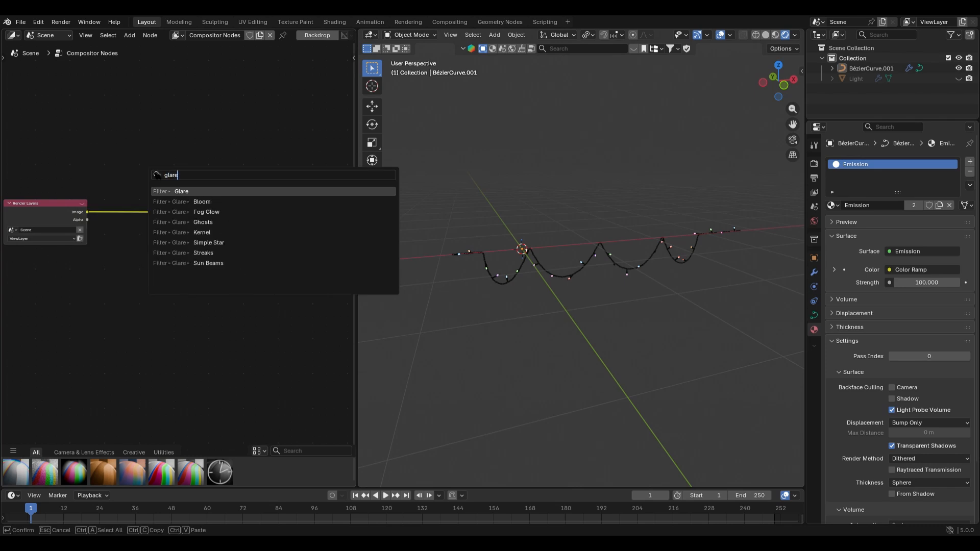
pyautogui.press('Return')
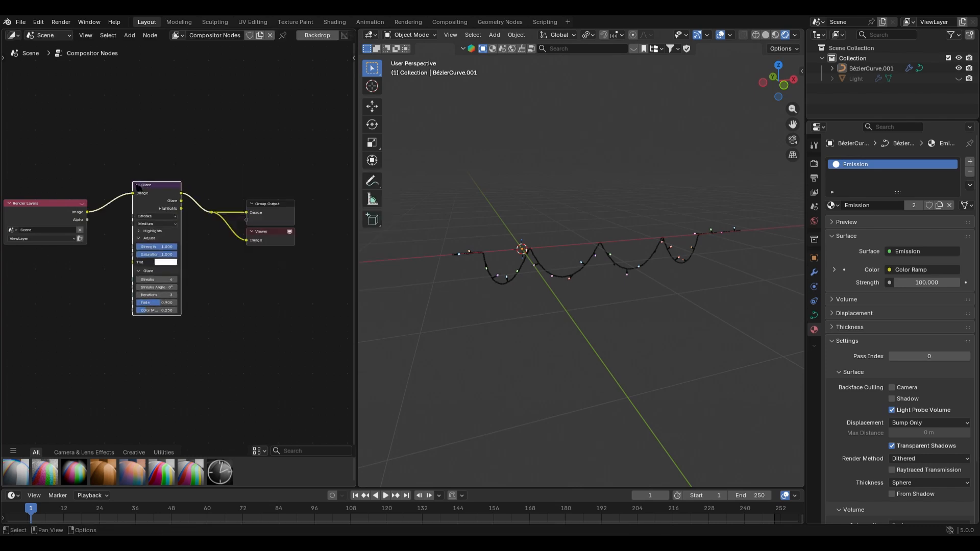
pyautogui.click(149, 203)
# Set the Glare node to Bloom with High quality and a strength of 3.
pyautogui.scroll(2, 149, 203)
pyautogui.click(148, 199)
pyautogui.click(133, 222)
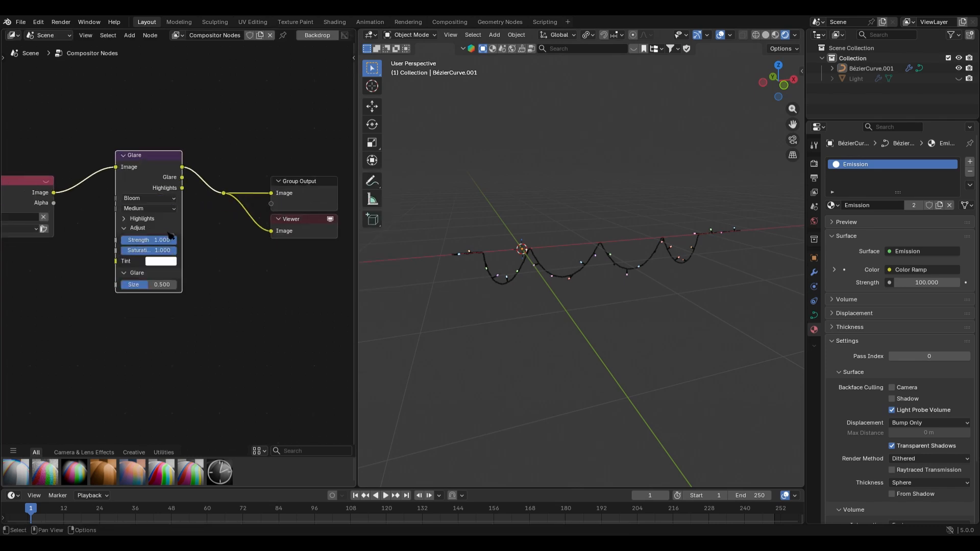
pyautogui.click(160, 241)
pyautogui.press('Return')
pyautogui.click(144, 209)
pyautogui.click(143, 233)
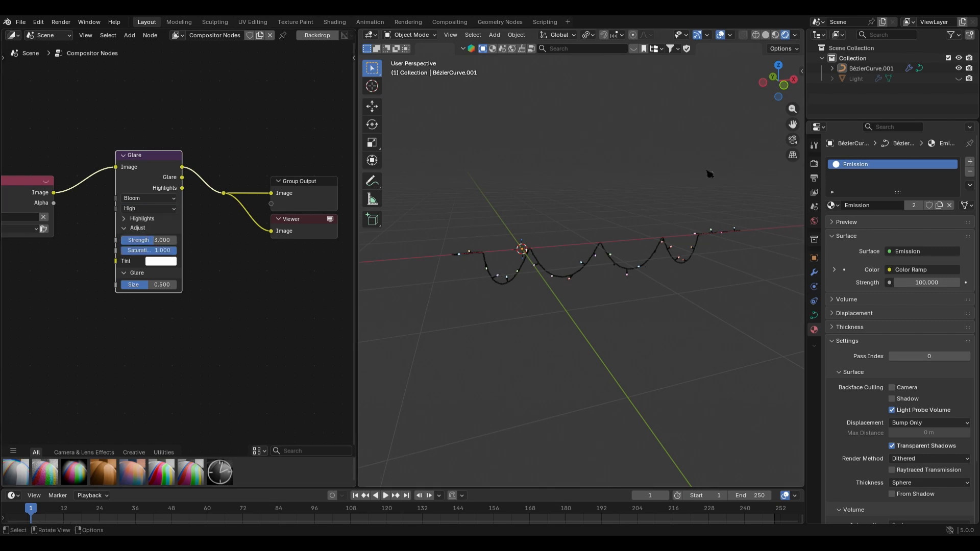
# Set the compositor to Always in the rendered viewport's shading options and zoom in on the lights.
pyautogui.click(796, 36)
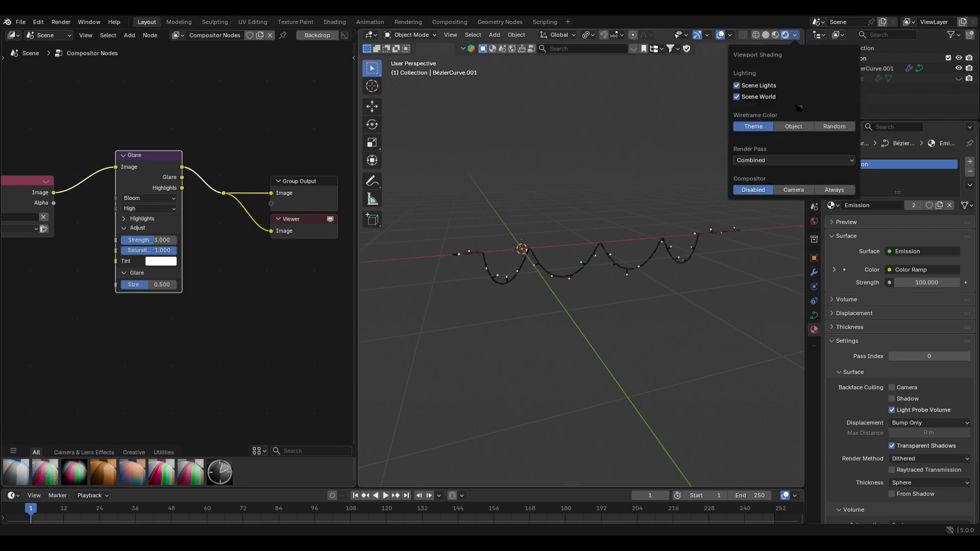
pyautogui.click(837, 195)
pyautogui.scroll(6, 587, 251)
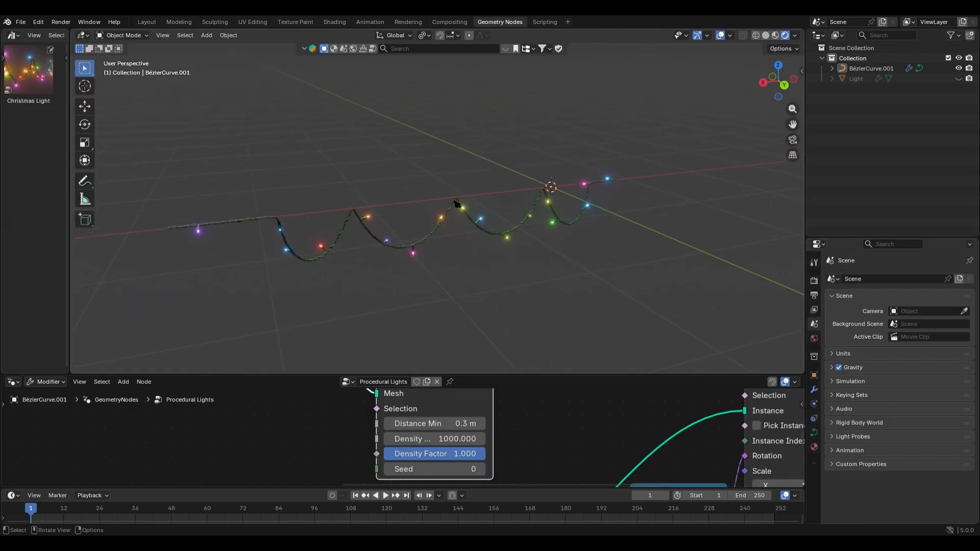
# Edit the Bézier curve and draw two more freehand strands above and across the existing one.
pyautogui.click(457, 204)
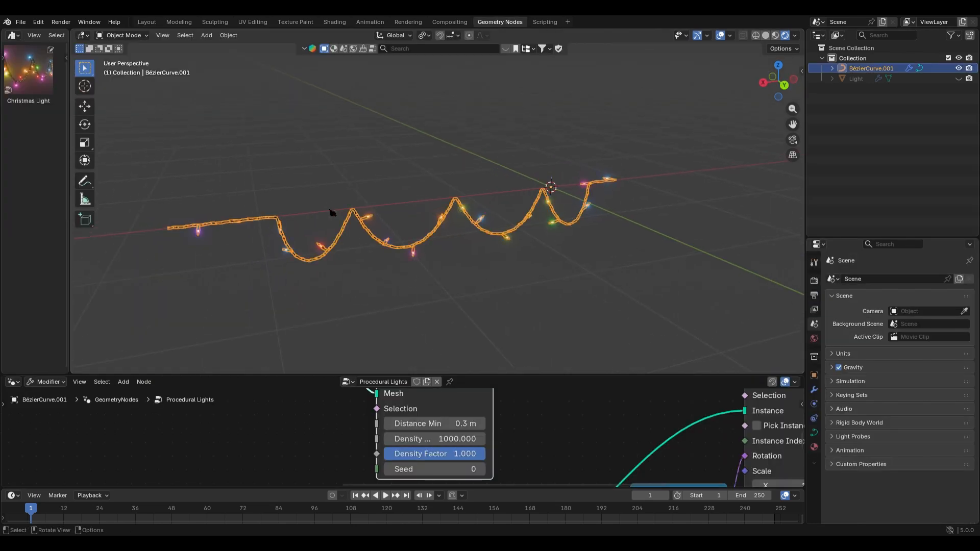
pyautogui.press('Tab')
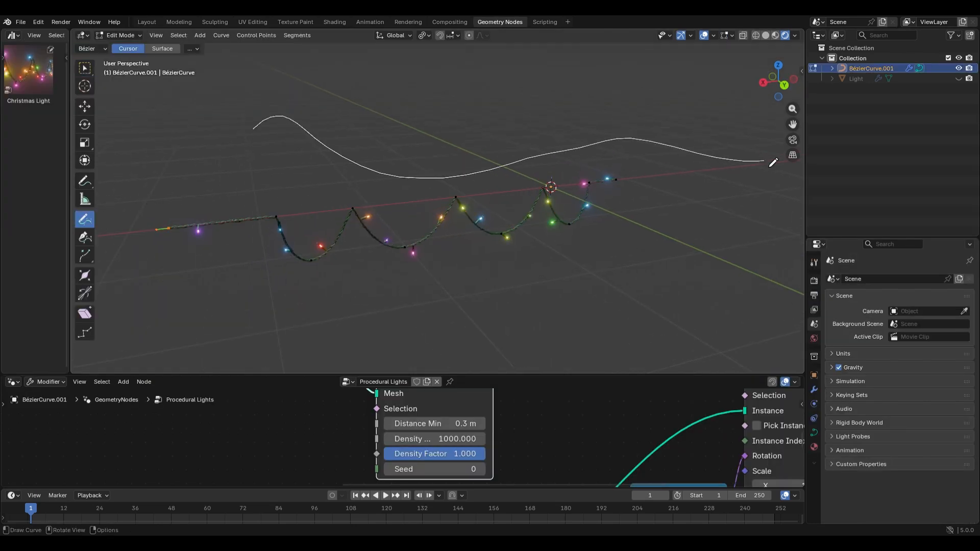
pyautogui.moveTo(773, 163); pyautogui.dragTo(774, 163)
pyautogui.moveTo(398, 176)
pyautogui.mouseDown()
pyautogui.moveTo(532, 92)
pyautogui.moveTo(539, 56)
pyautogui.mouseUp()
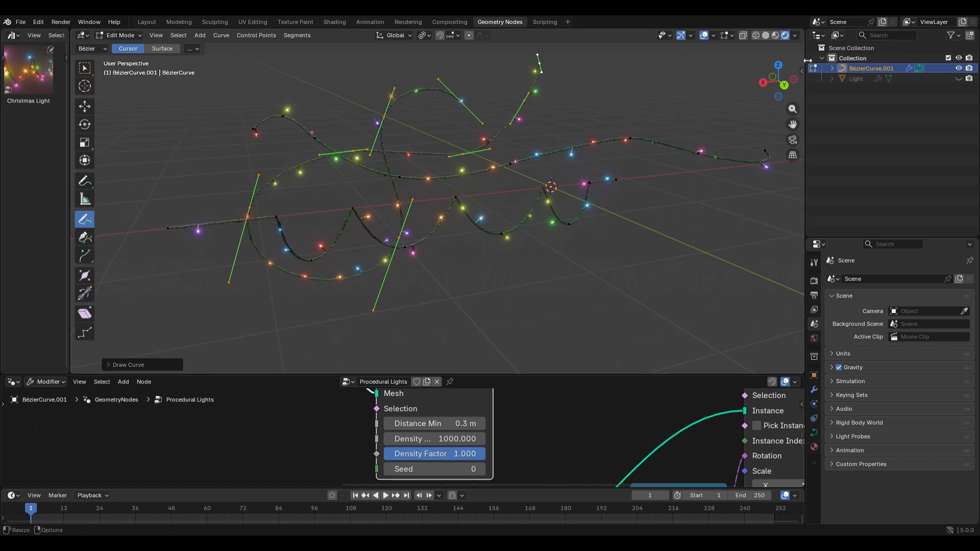
# Reduce the Distance Min of the point distribution to 0.1 m and check the denser lights up close.
pyautogui.click(389, 424)
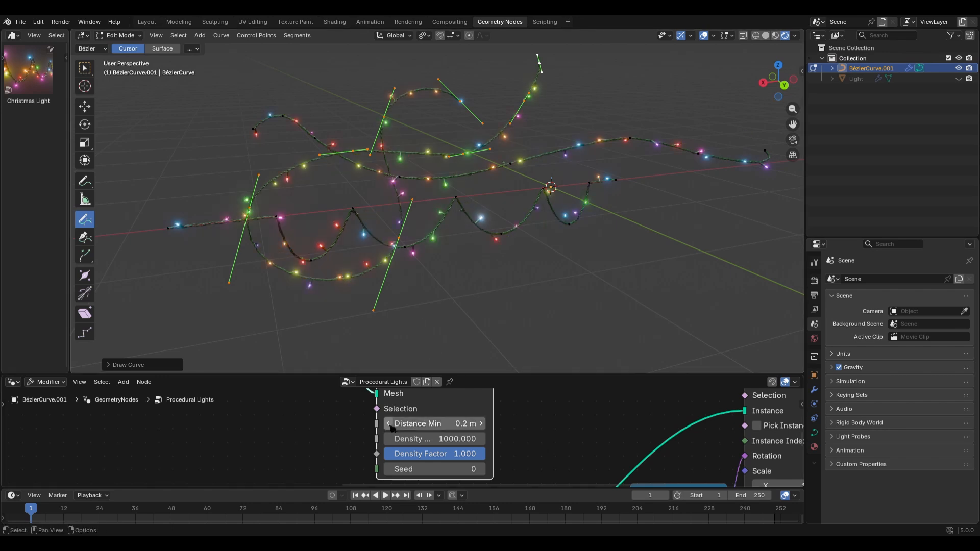
pyautogui.click(389, 424)
pyautogui.scroll(3, 449, 263)
pyautogui.moveTo(448, 263); pyautogui.dragTo(432, 259, button='middle')
pyautogui.scroll(-3, 432, 259)
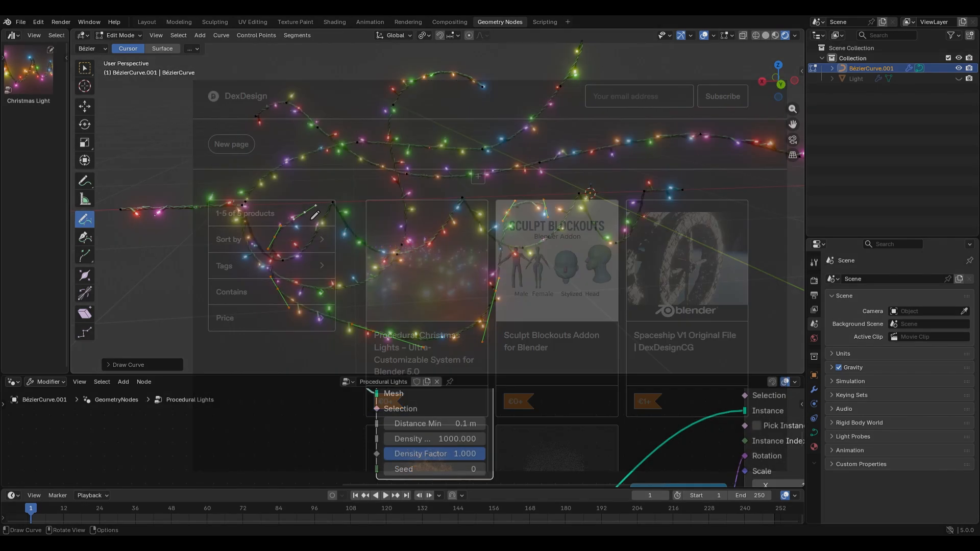
# Select the end point of the newly drawn strand and move it up to where the upper strands cross.
pyautogui.click(84, 69)
pyautogui.moveTo(292, 201); pyautogui.dragTo(311, 224)
pyautogui.press('g')
pyautogui.click(368, 147)
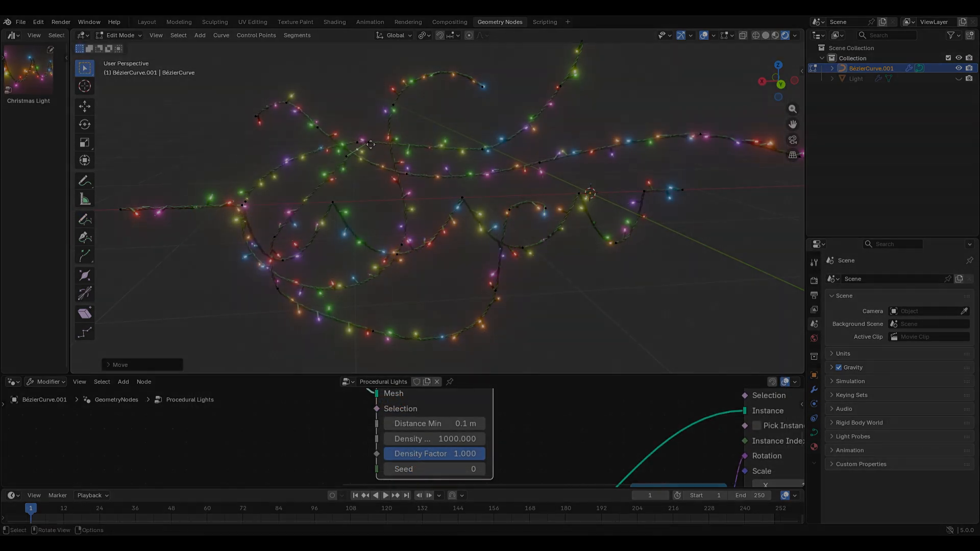
# Extrude the strand's end point twice, first up to the upper-left, then down toward the end of the original string.
pyautogui.press('e')
pyautogui.click(233, 62)
pyautogui.press('e')
pyautogui.click(169, 251)
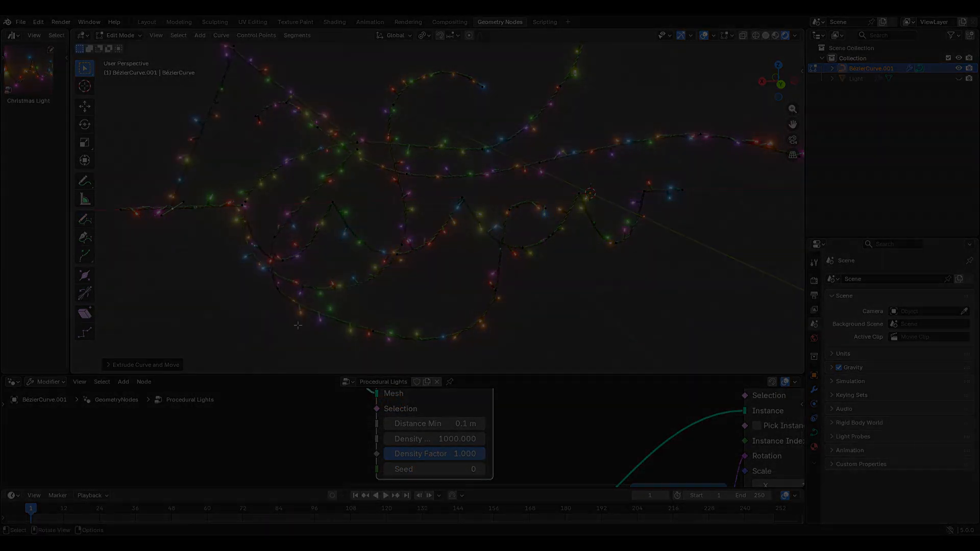